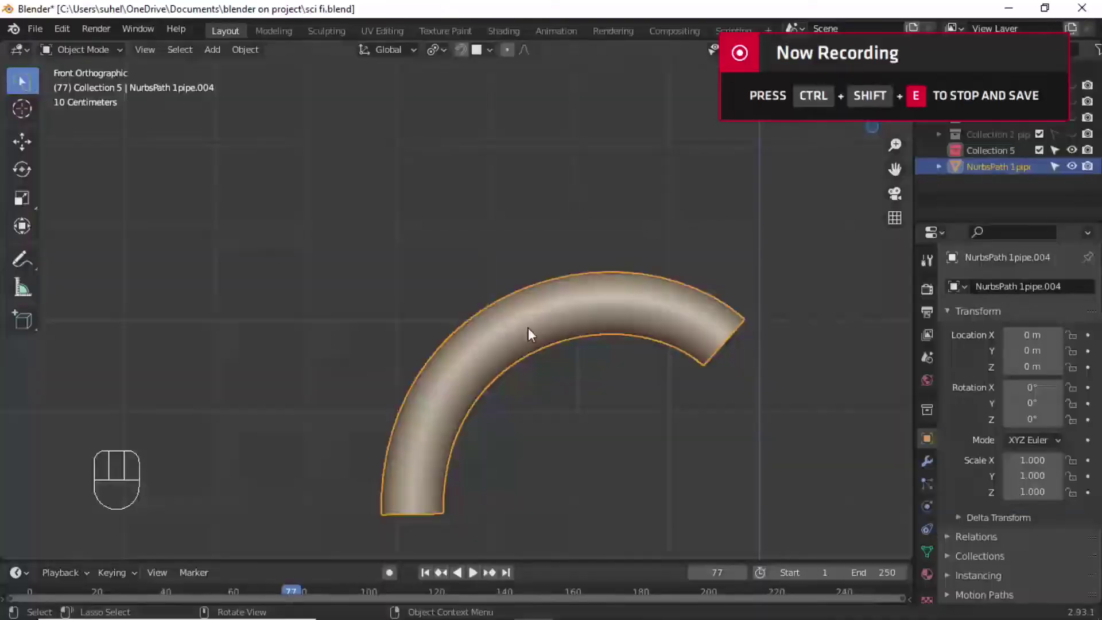
Duplicate the curved pipe in place as NurbsPath 1pipe.005 and enter Edit Mode on the copy.
key("shift+d")
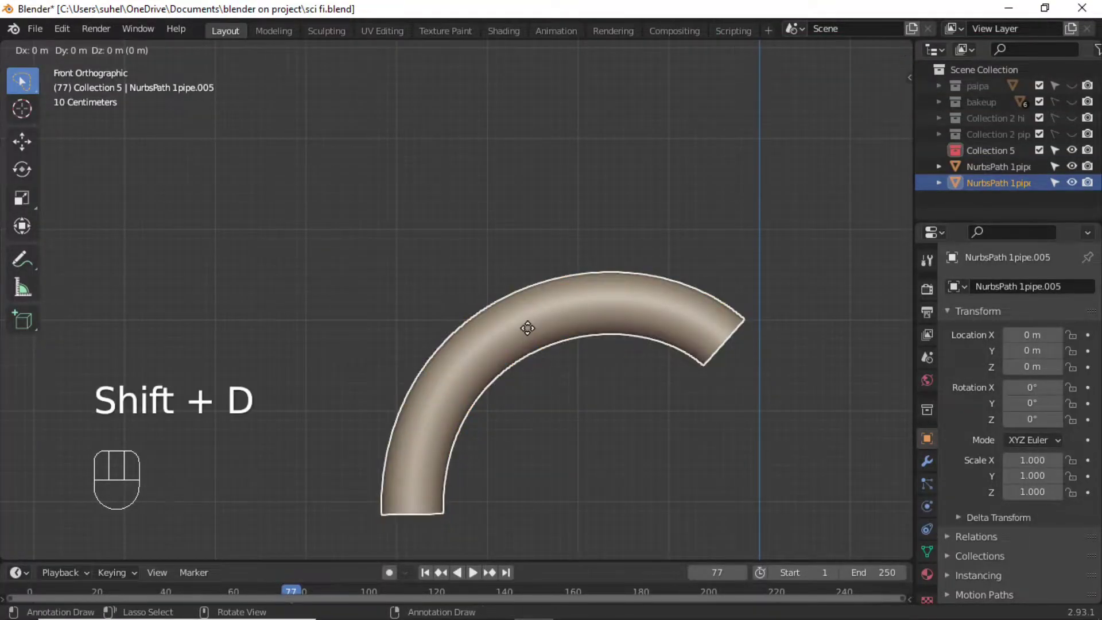
right_click(610, 287)
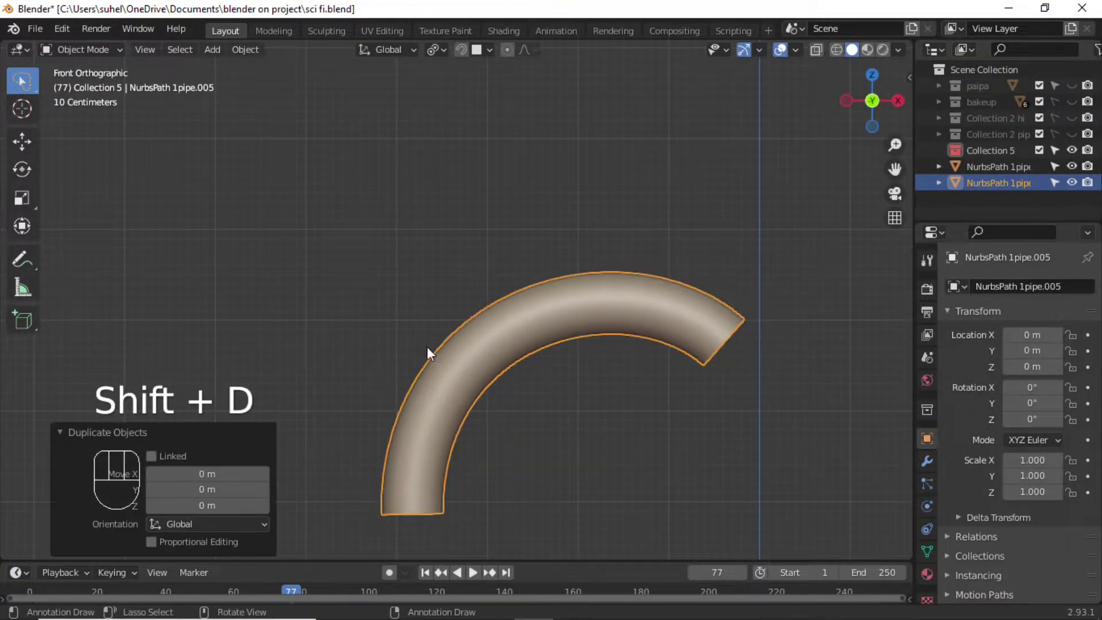
key("Tab")
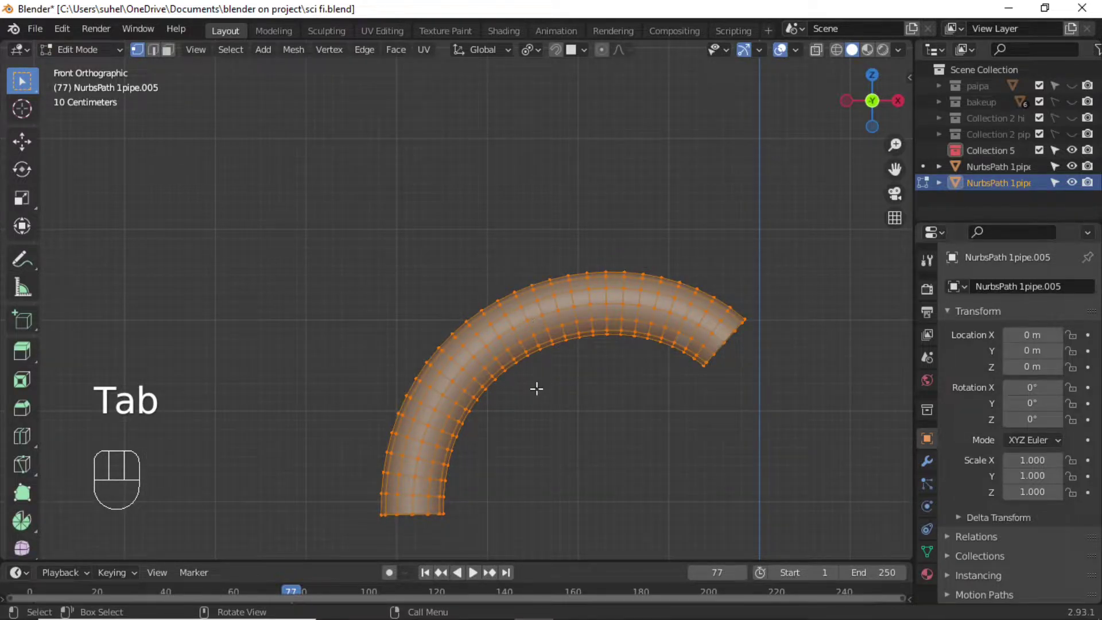
Checker-deselect alternating vertices, switch to wireframe, and exclude the pipe's lower-end vertices.
key("a")
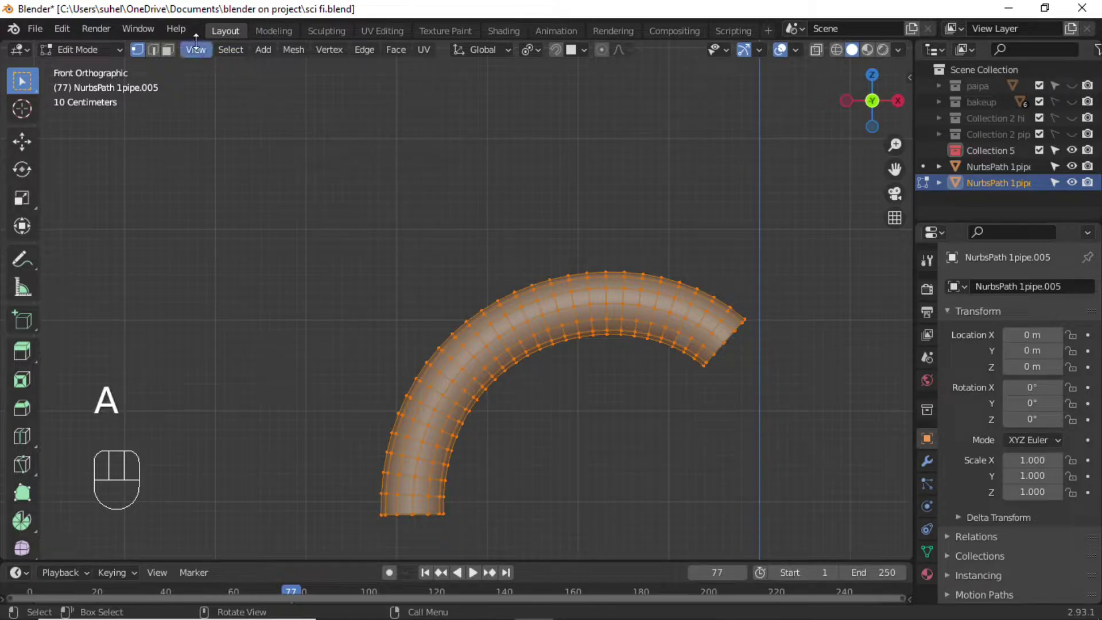
key("n")
left_click(229, 49)
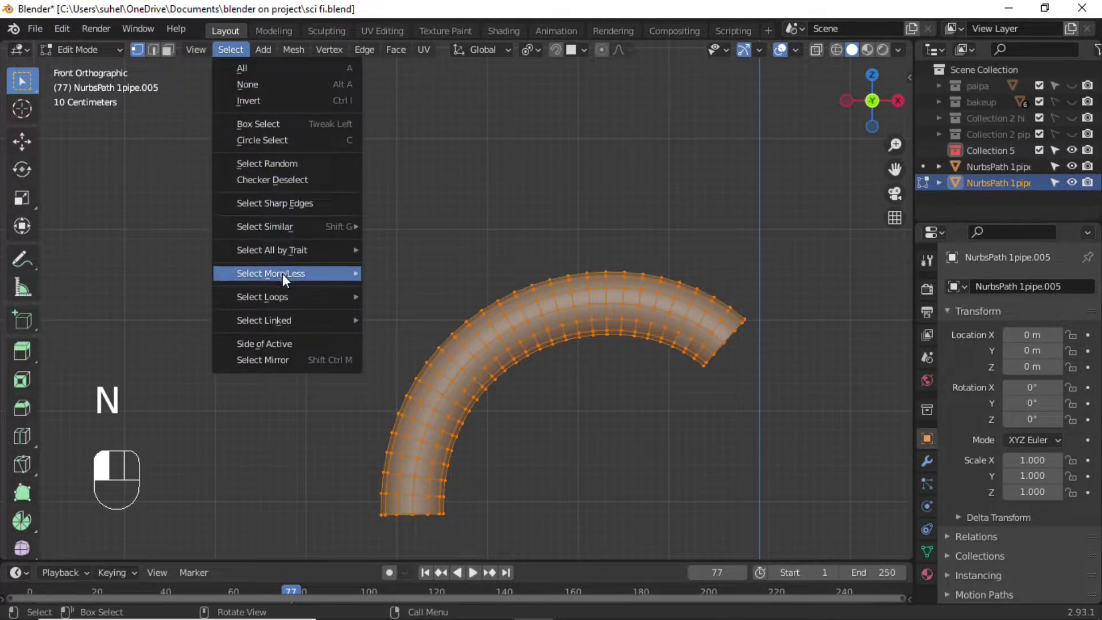
left_click(307, 182)
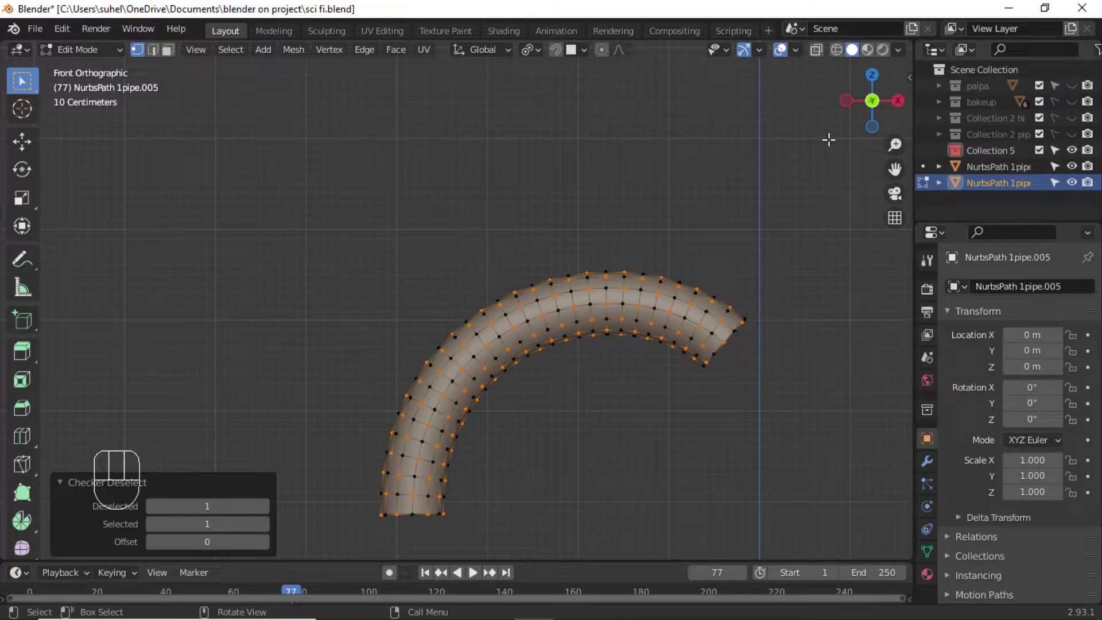
left_click(837, 50)
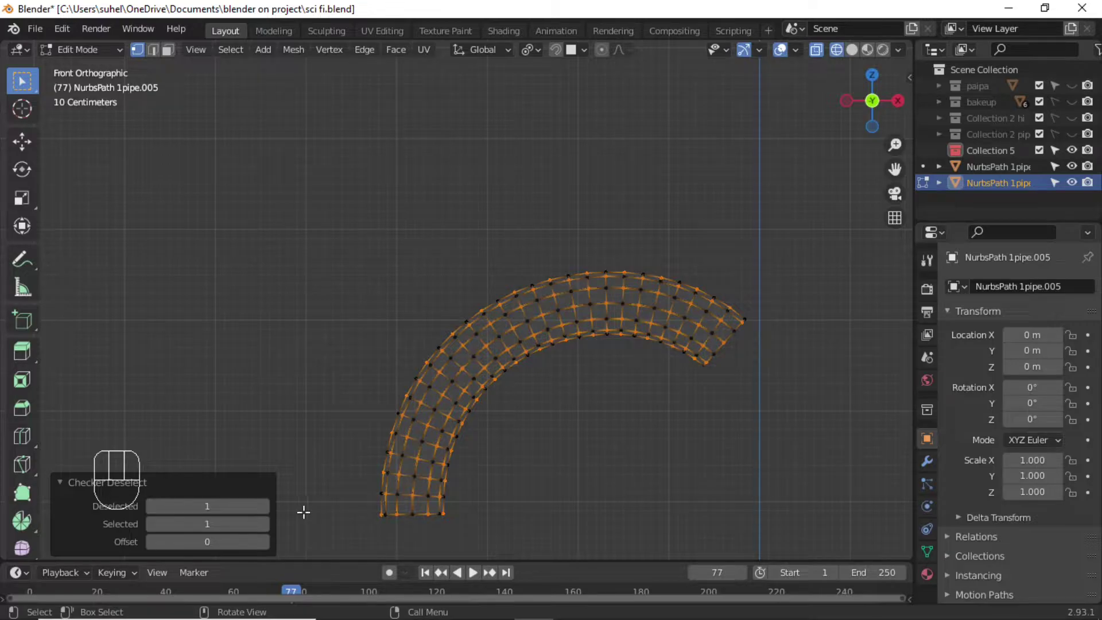
left_click_drag(323, 506, 460, 532, "ctrl")
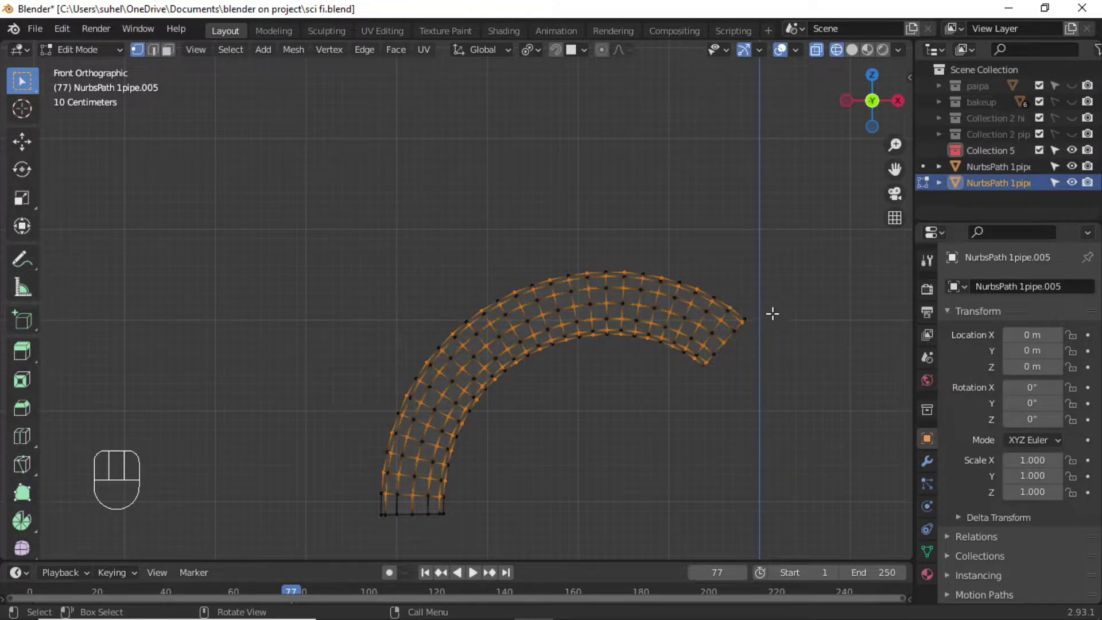
Box-deselect the vertices in the end columns at the pipe's right end.
scroll(772, 313, "up", 3)
left_click_drag(895, 169, 716, 310)
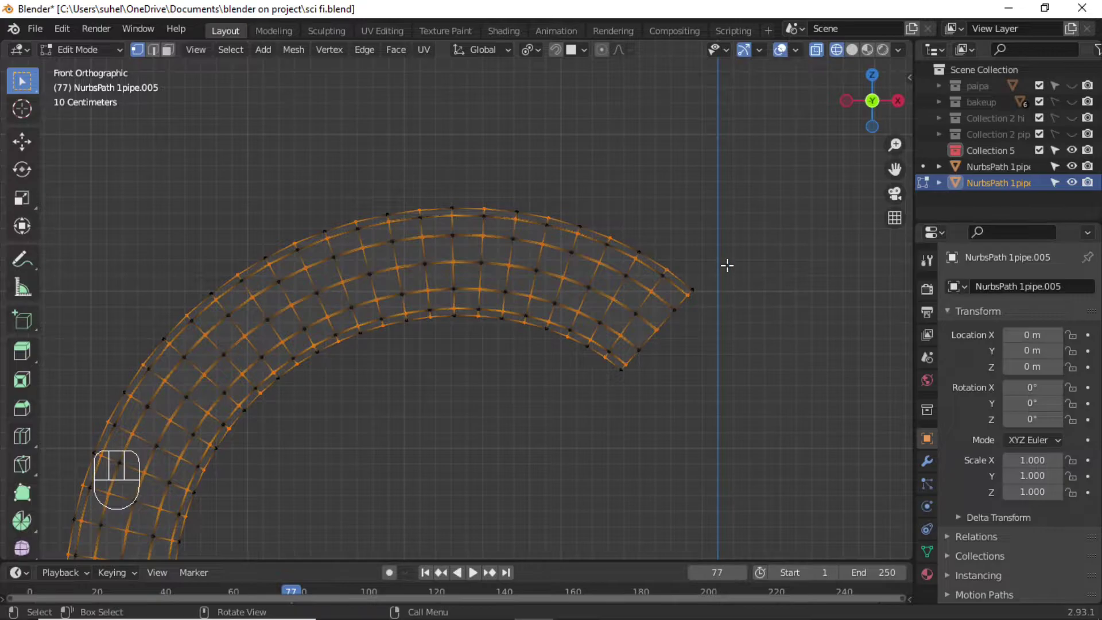
left_click_drag(729, 260, 678, 343, "ctrl")
left_click_drag(669, 298, 620, 382, "ctrl")
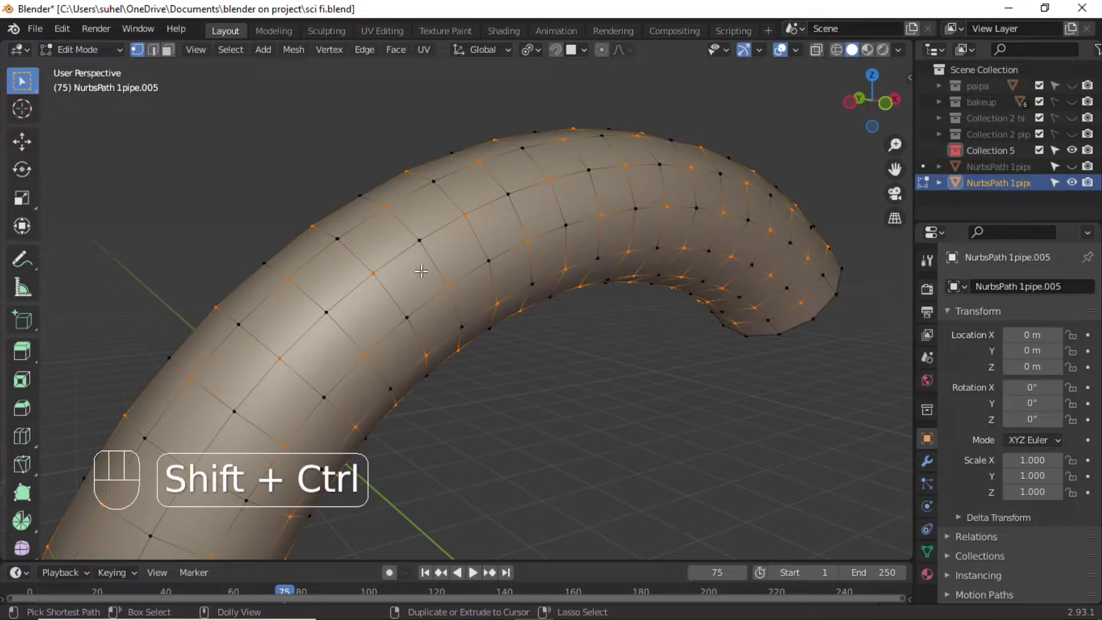
Vertex-bevel the checker-selected vertices into 3-segment square patches about 0.1 m wide.
key("shift+ctrl+b")
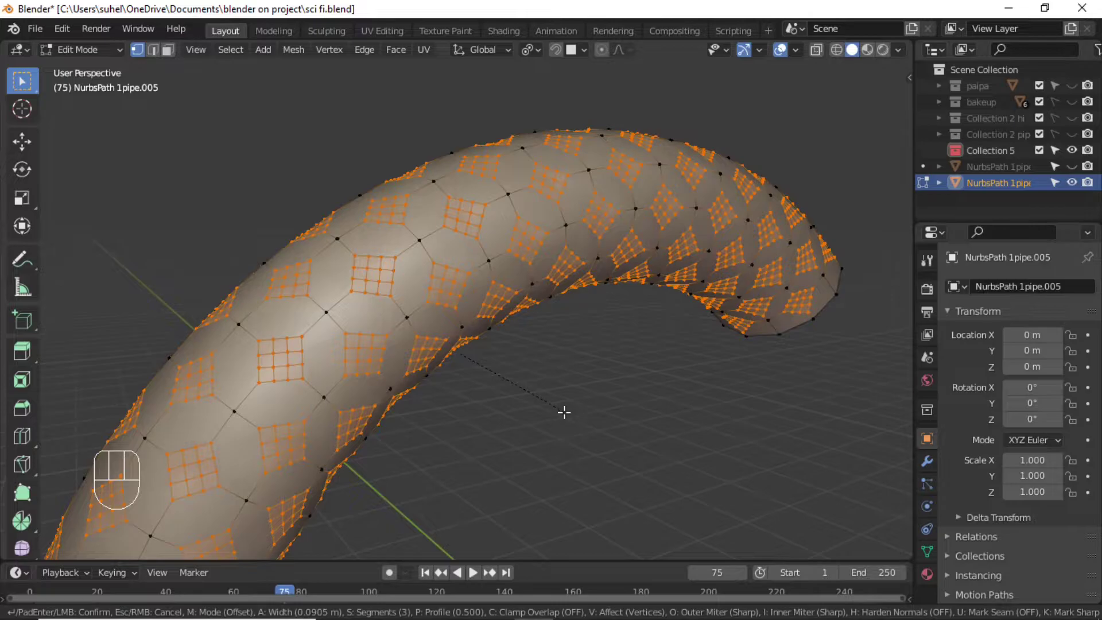
left_click(565, 417)
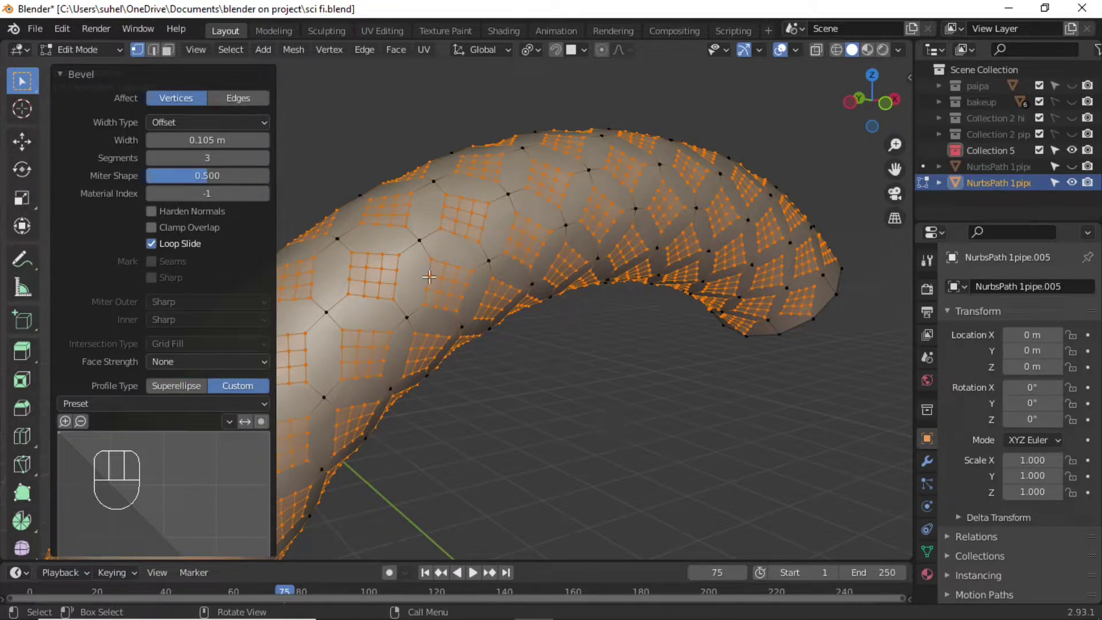
left_click(154, 143)
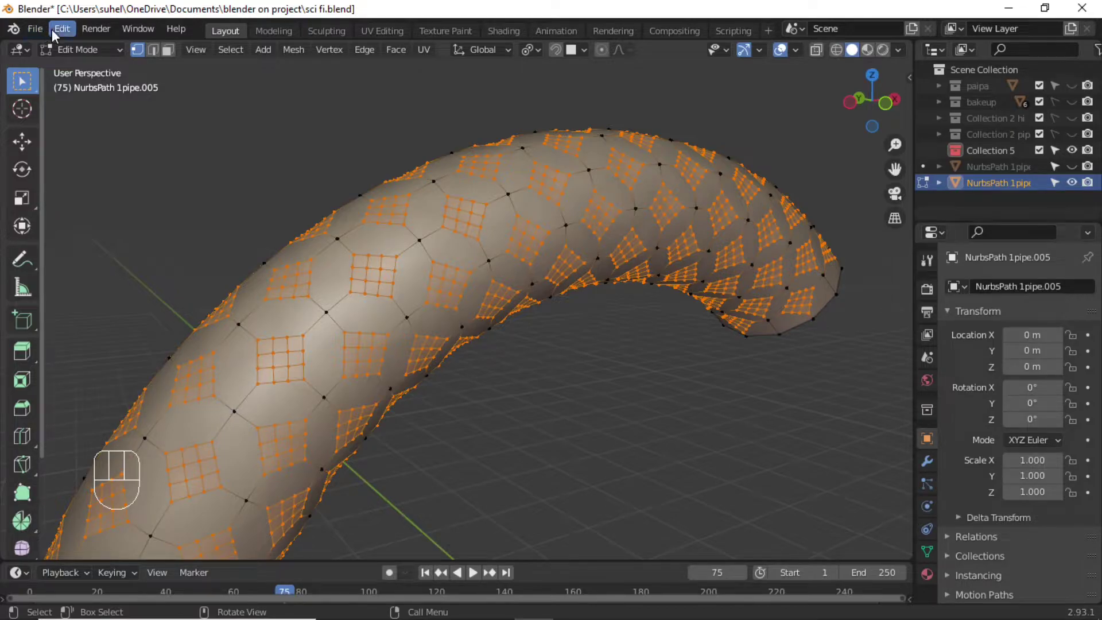
left_click(60, 28)
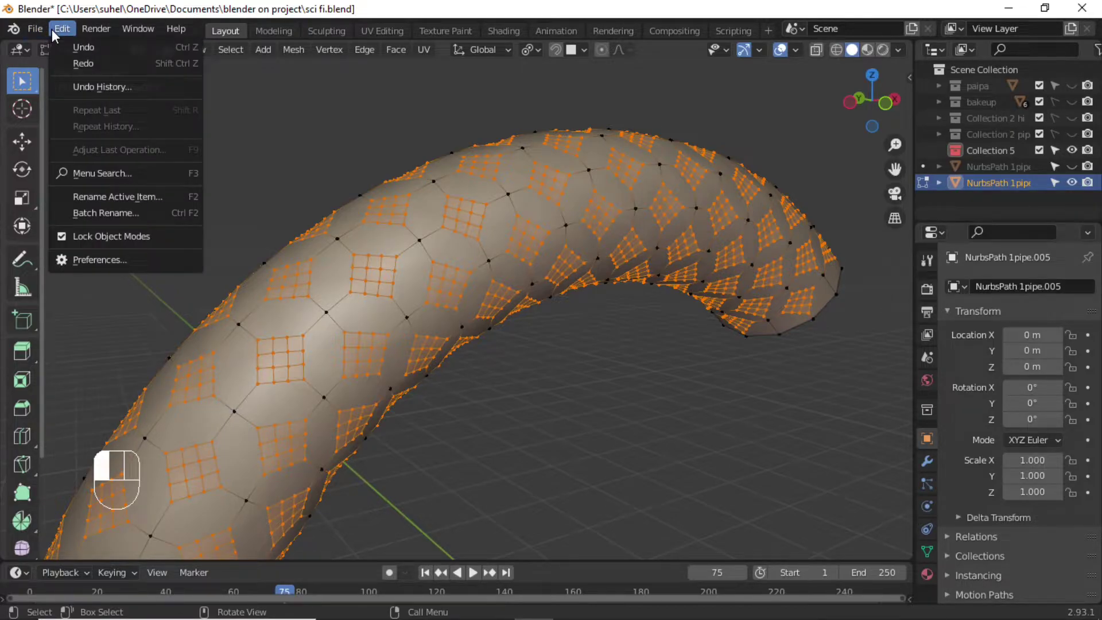
Run To Sphere from Menu Search on the patches, pushing the factor to about 0.99.
left_click(91, 174)
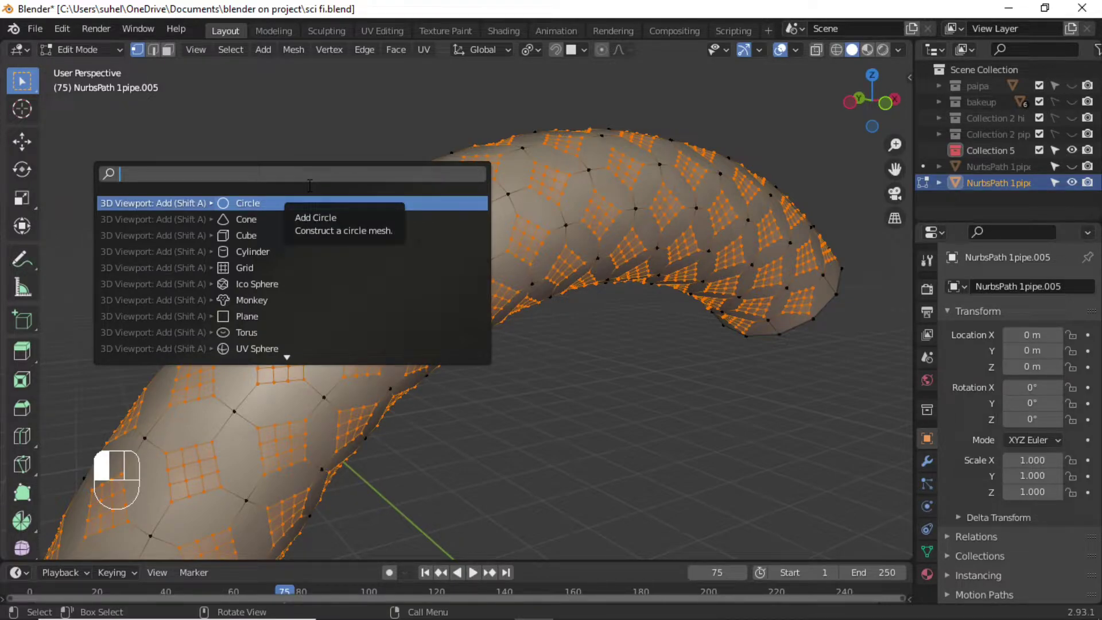
type("to")
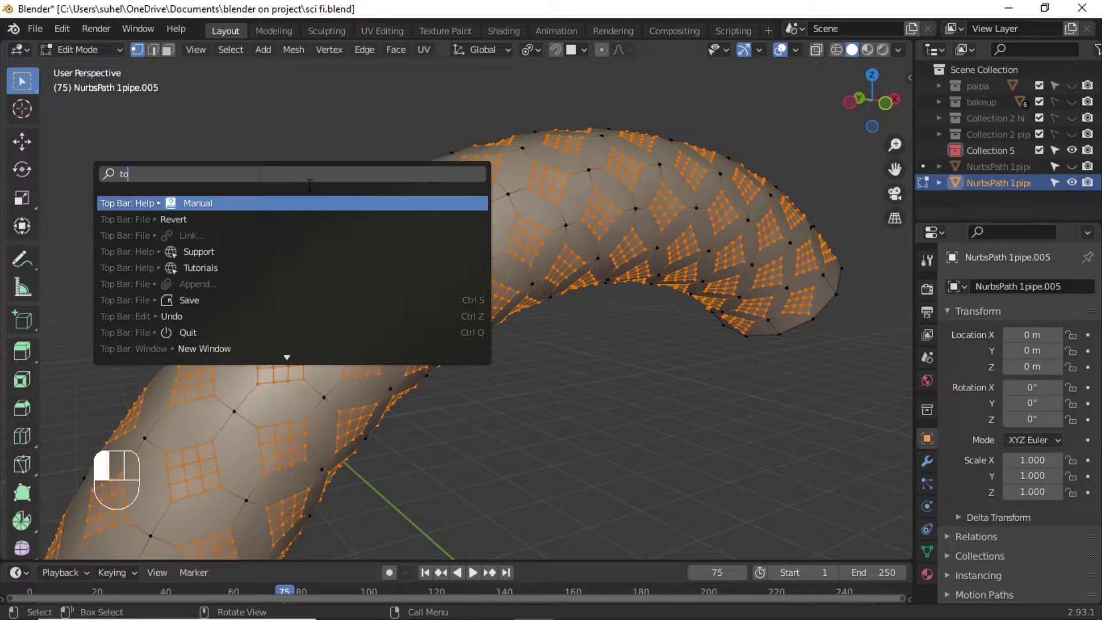
type(" sh")
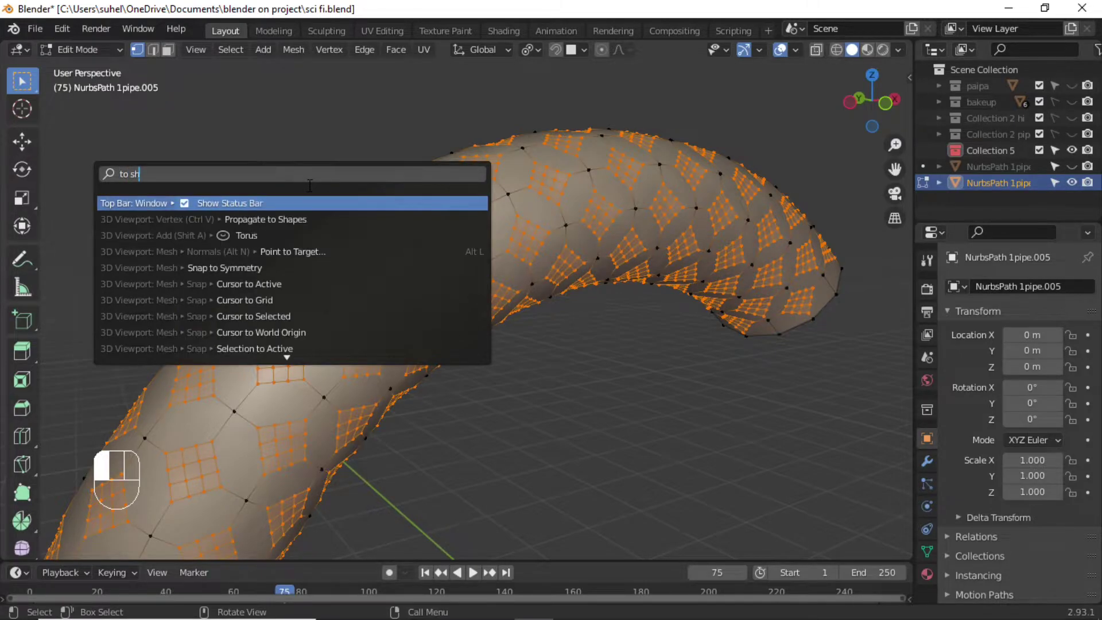
key("BackSpace")
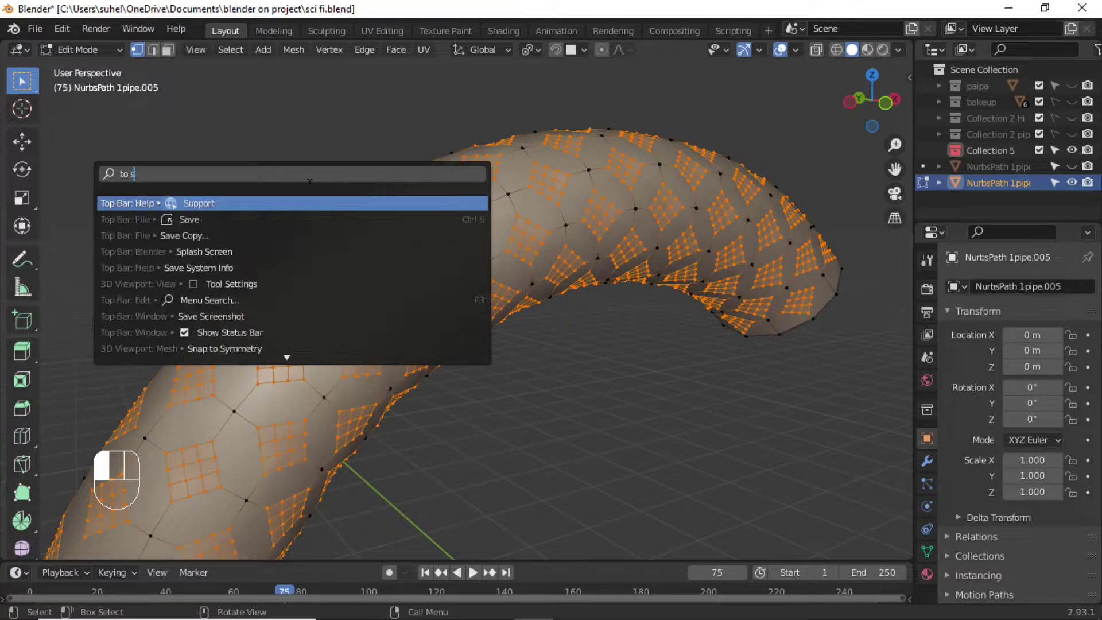
type("ph")
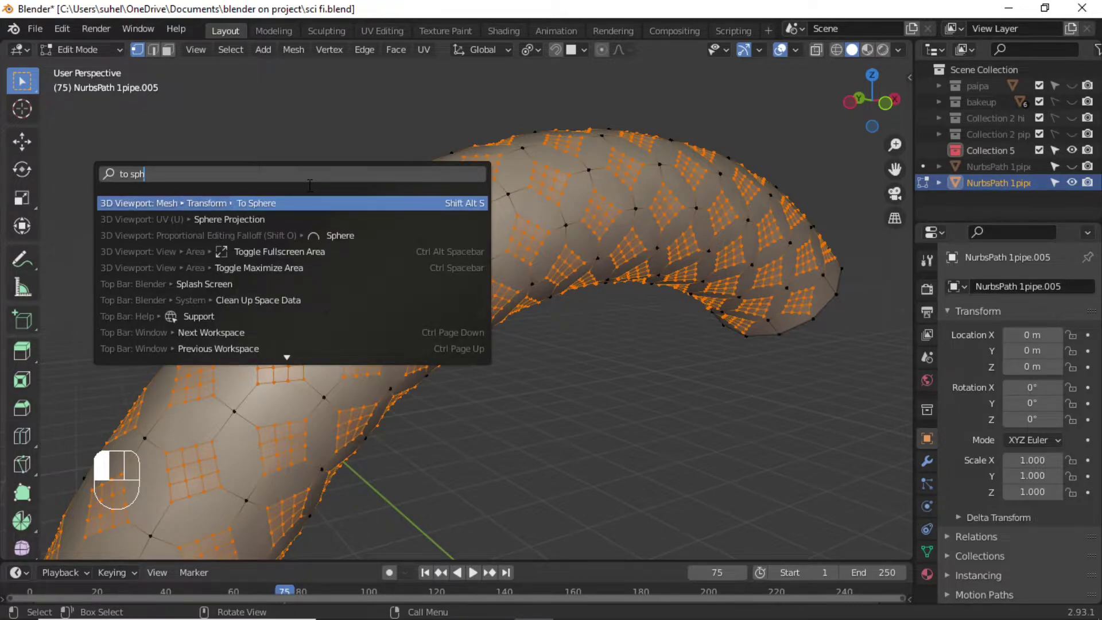
type("er")
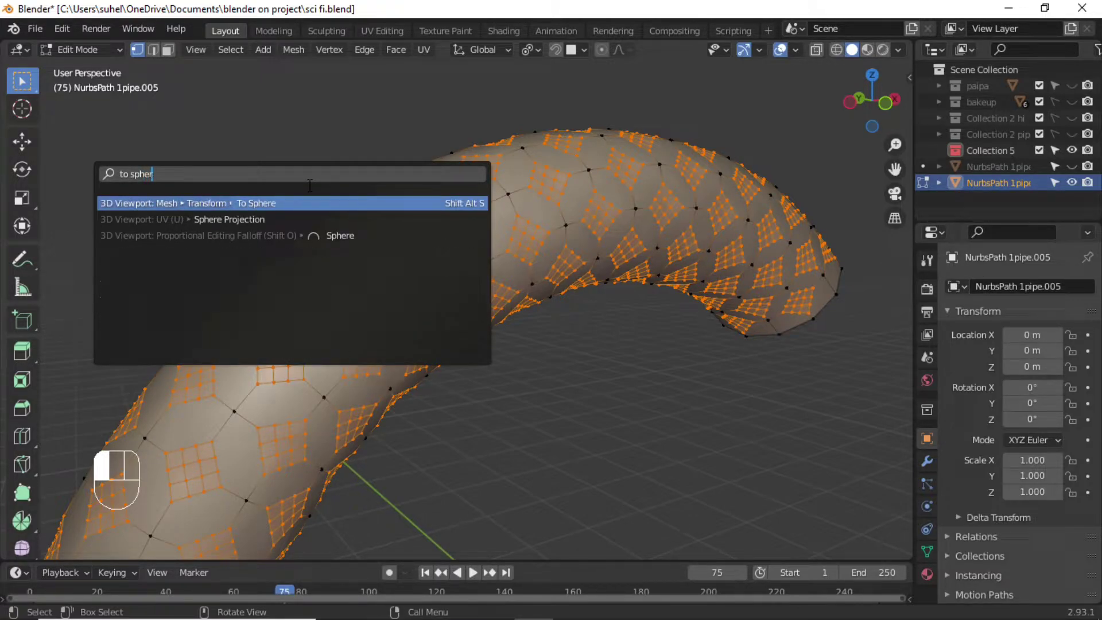
type("e")
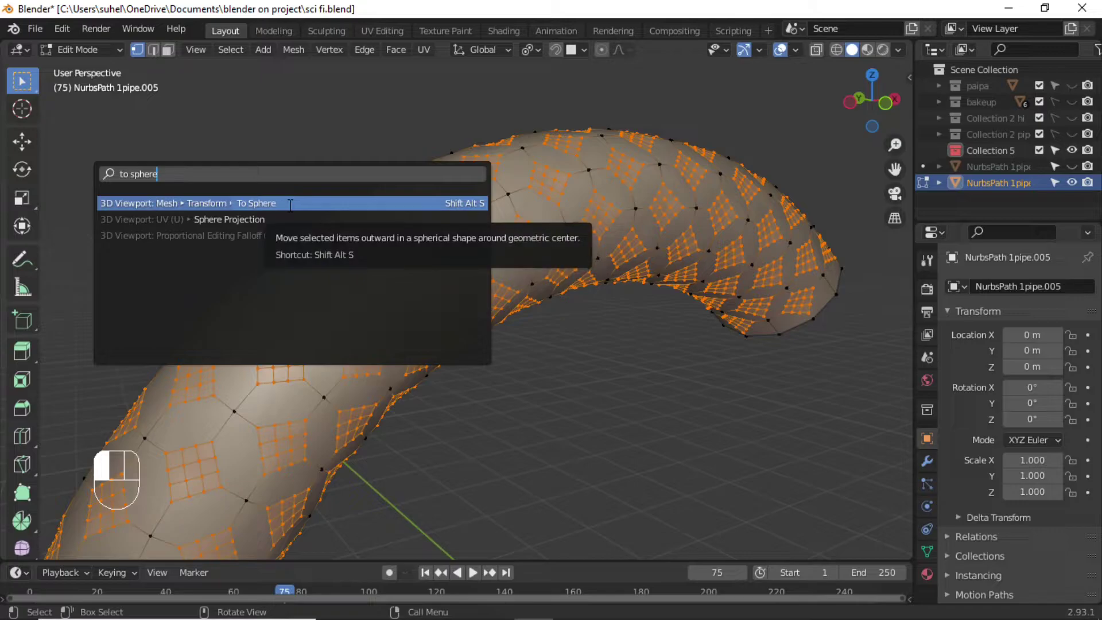
key("Return")
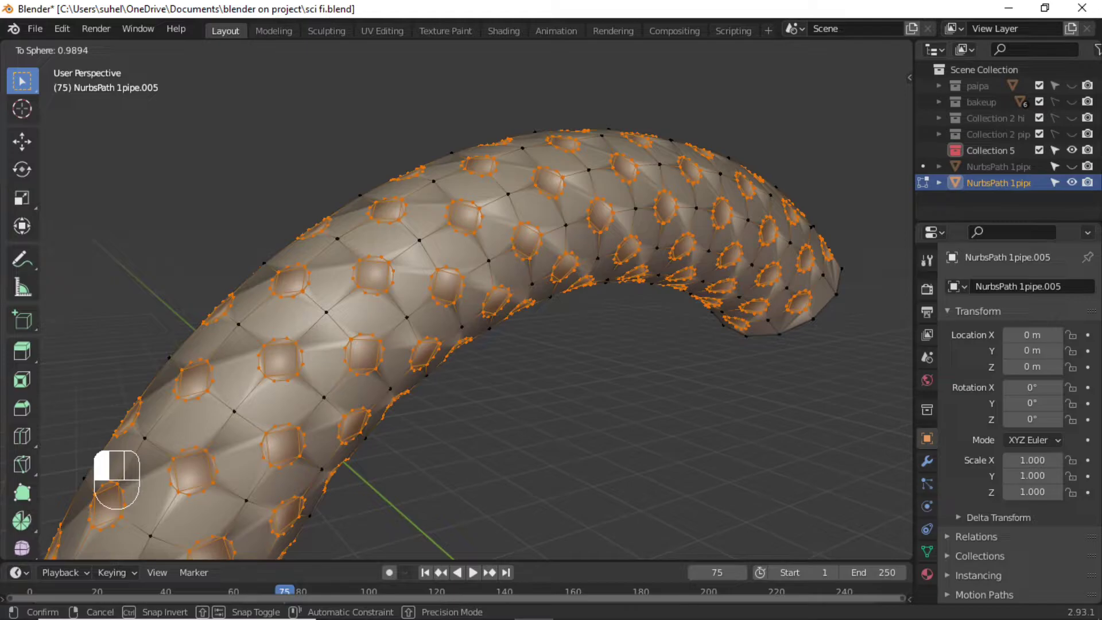
Confirm To Sphere at 0.936 and delete the selected faces to punch circular holes.
left_click(717, 480)
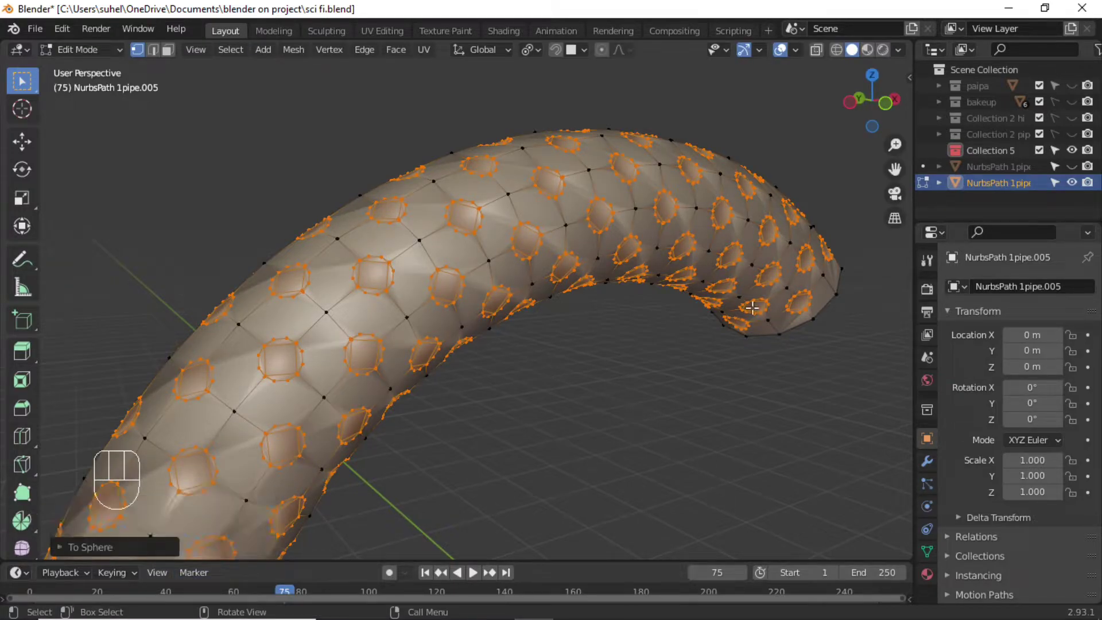
key("x")
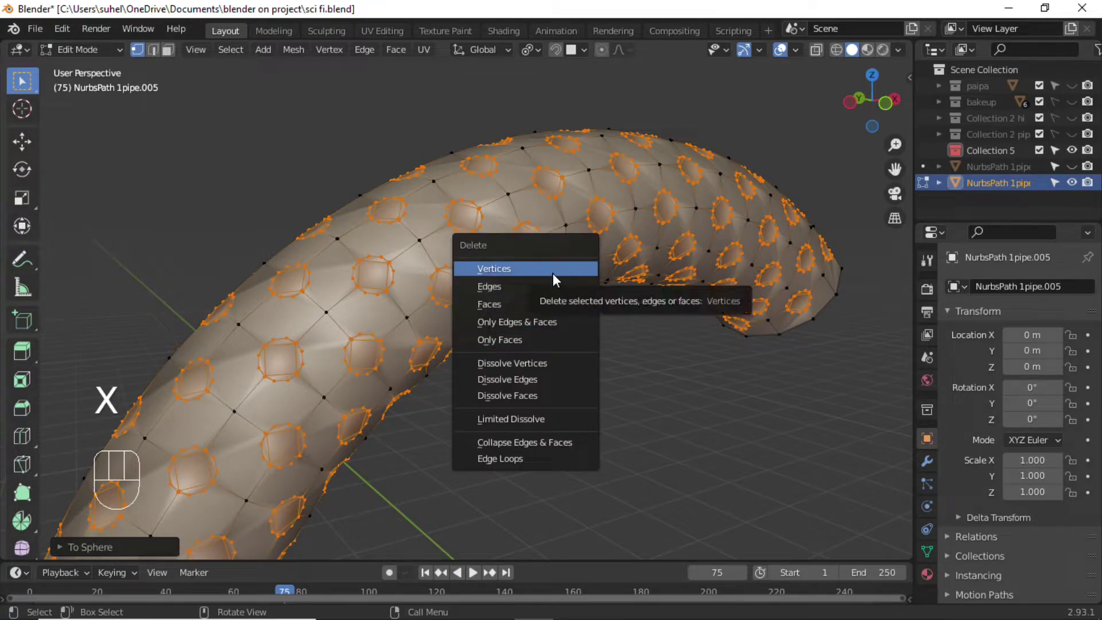
left_click(550, 306)
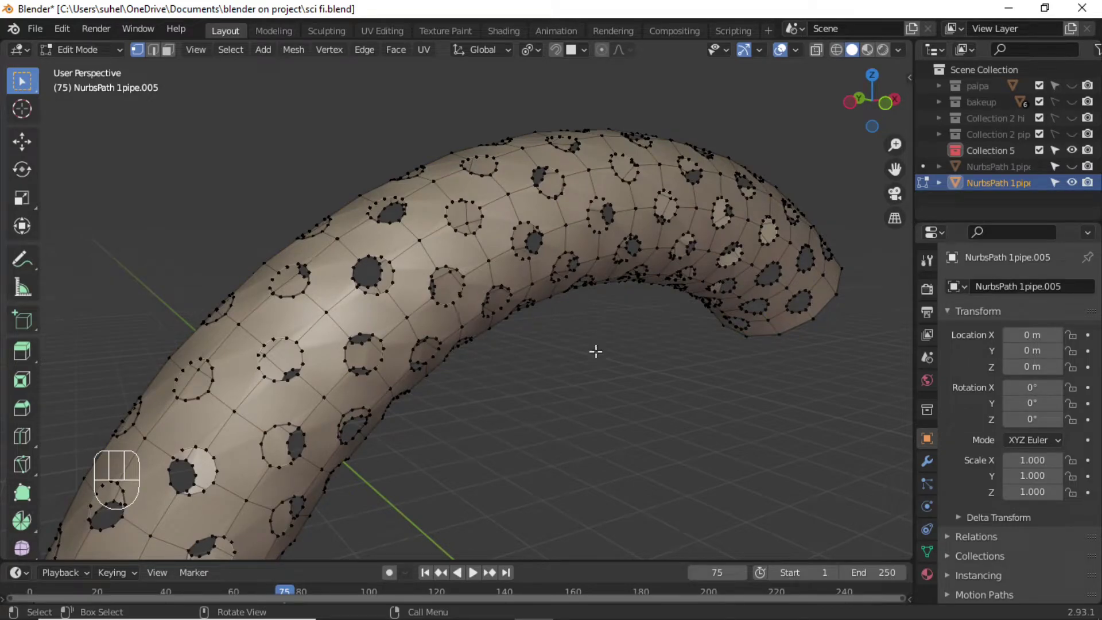
left_click(927, 462)
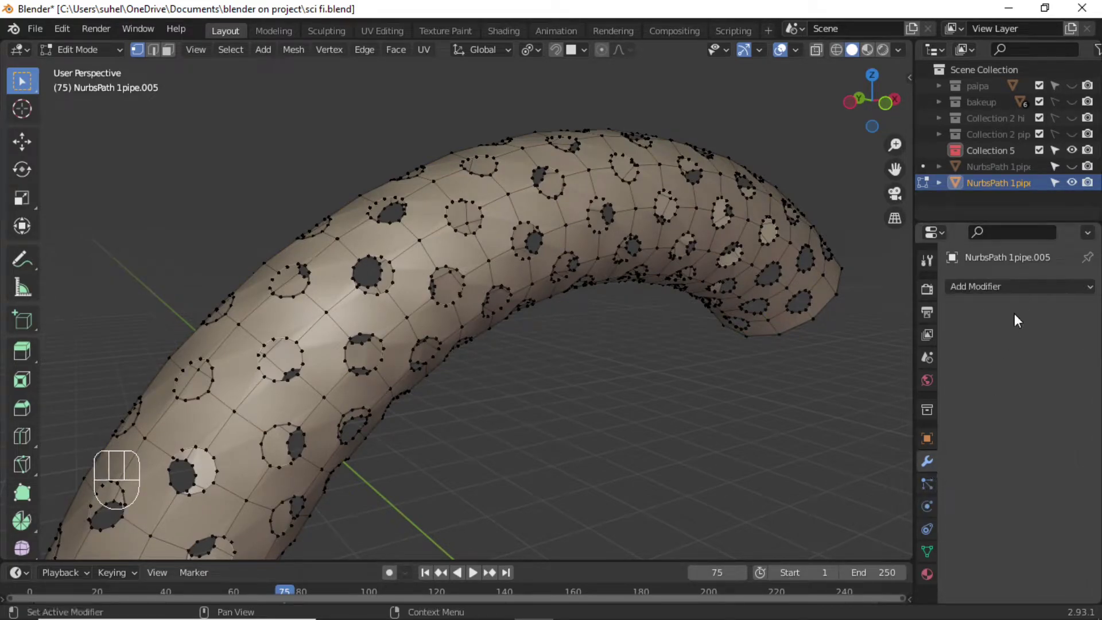
Add a Solidify modifier with a 0.04 m wall thickness.
left_click(1030, 285)
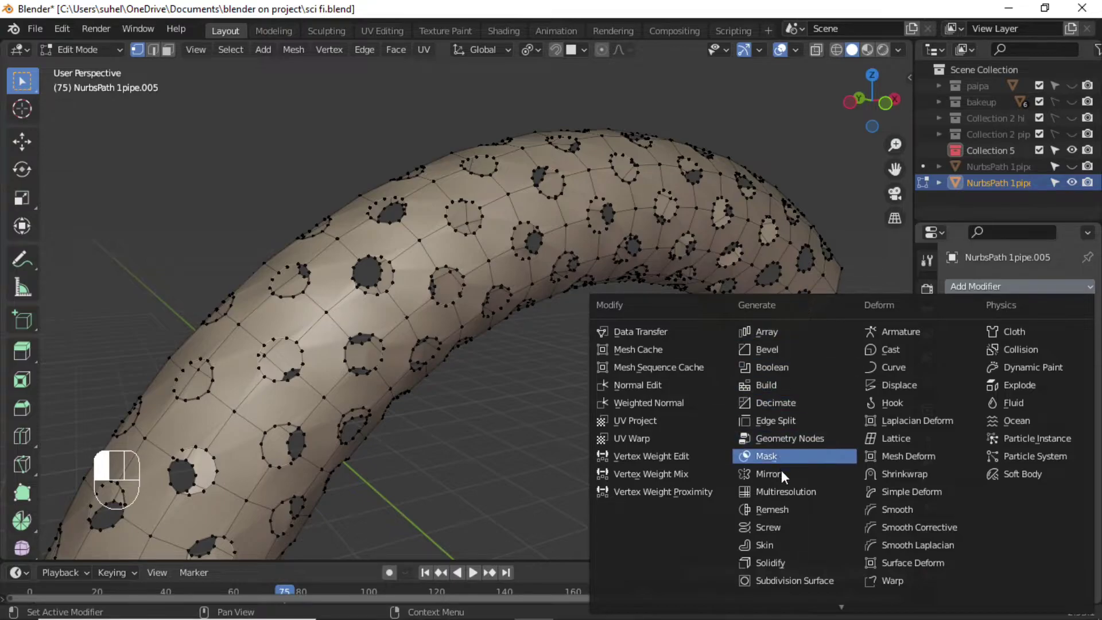
left_click(780, 562)
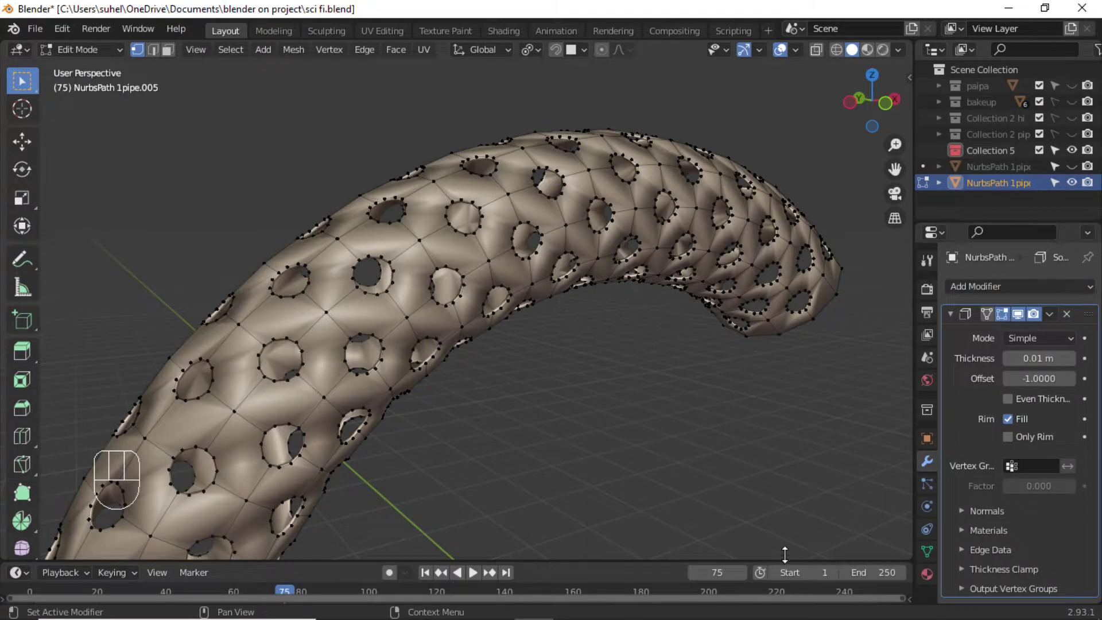
left_click(1069, 359)
left_click(1069, 359)
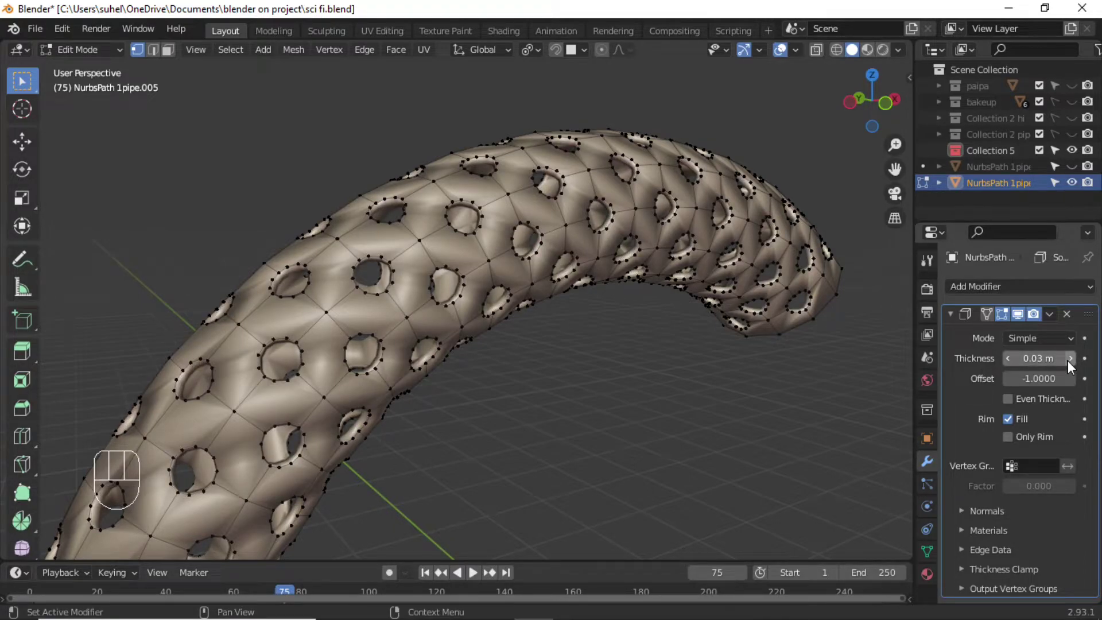
left_click(1069, 359)
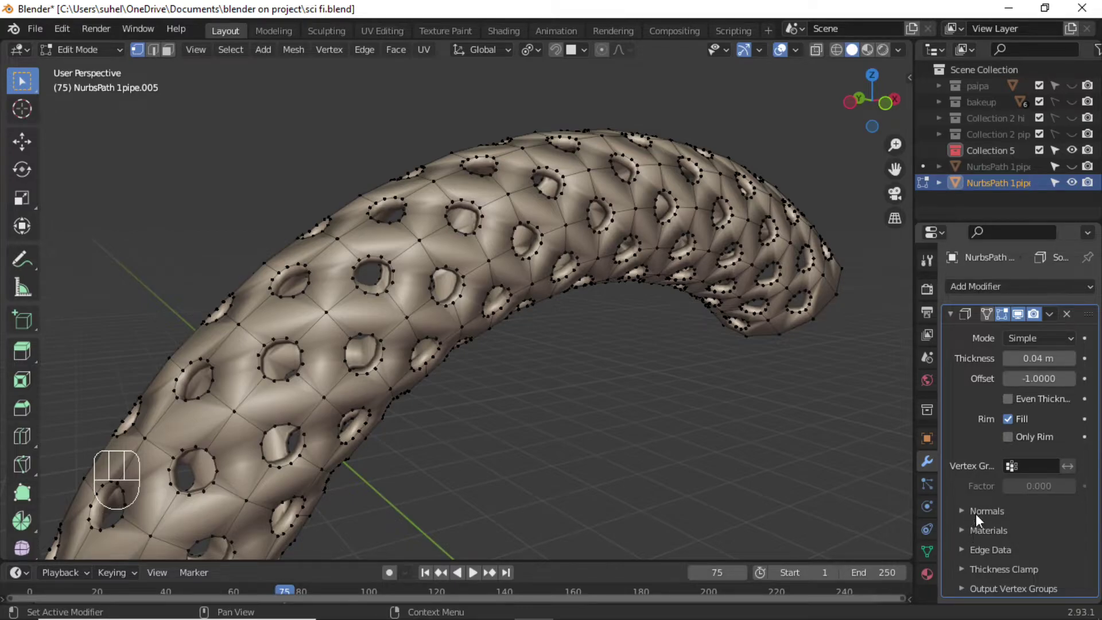
Apply the Solidify in Object Mode and add a Bevel modifier.
left_click(1049, 313)
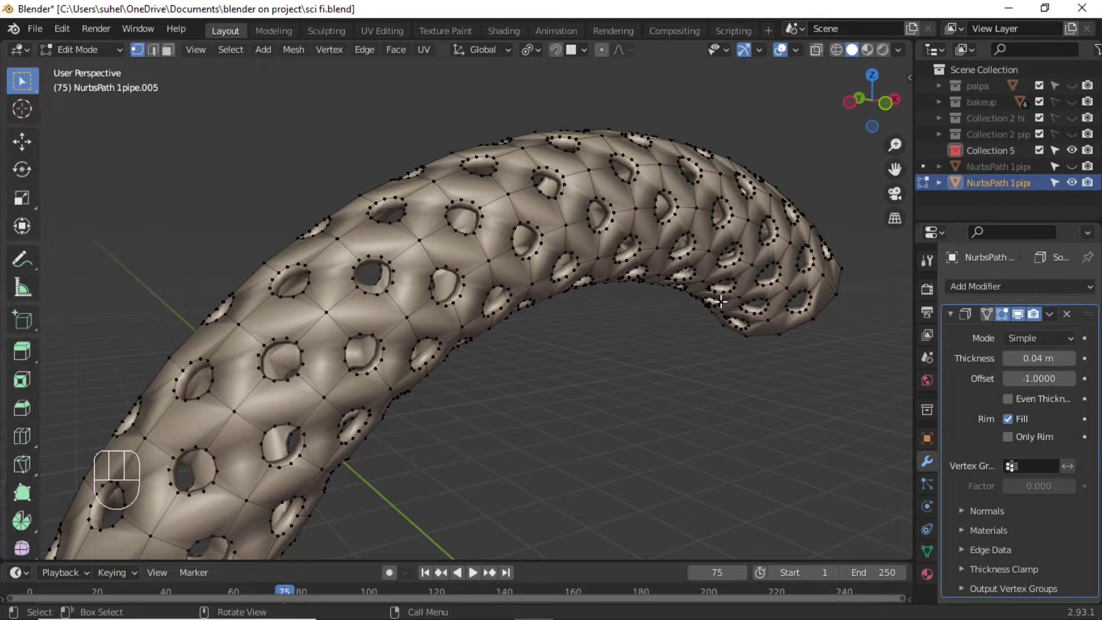
key("Tab")
left_click(1052, 314)
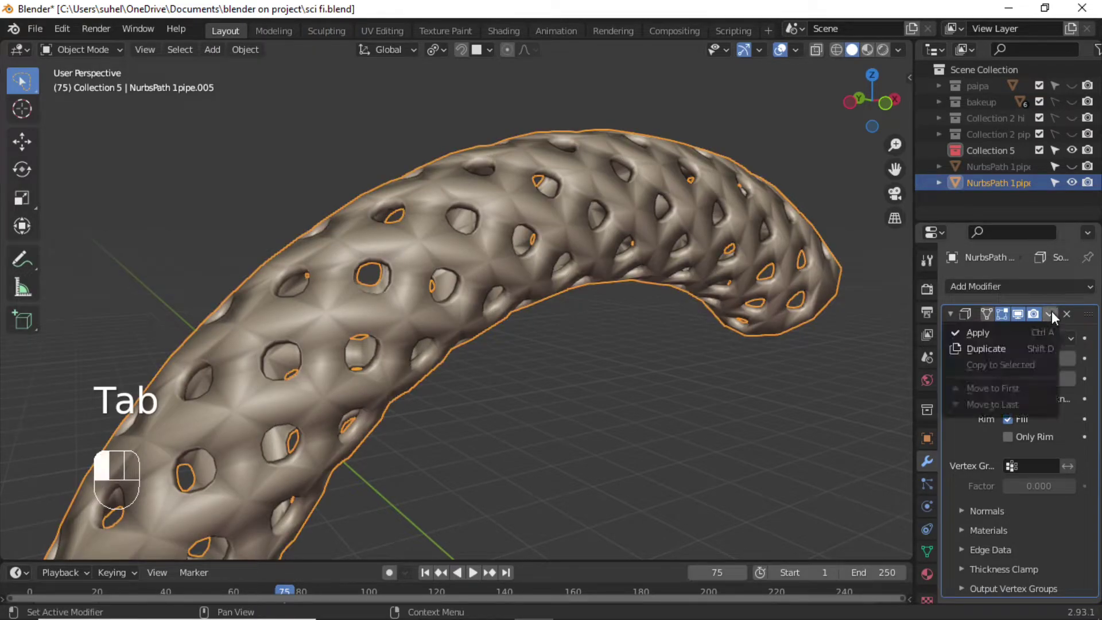
left_click(994, 337)
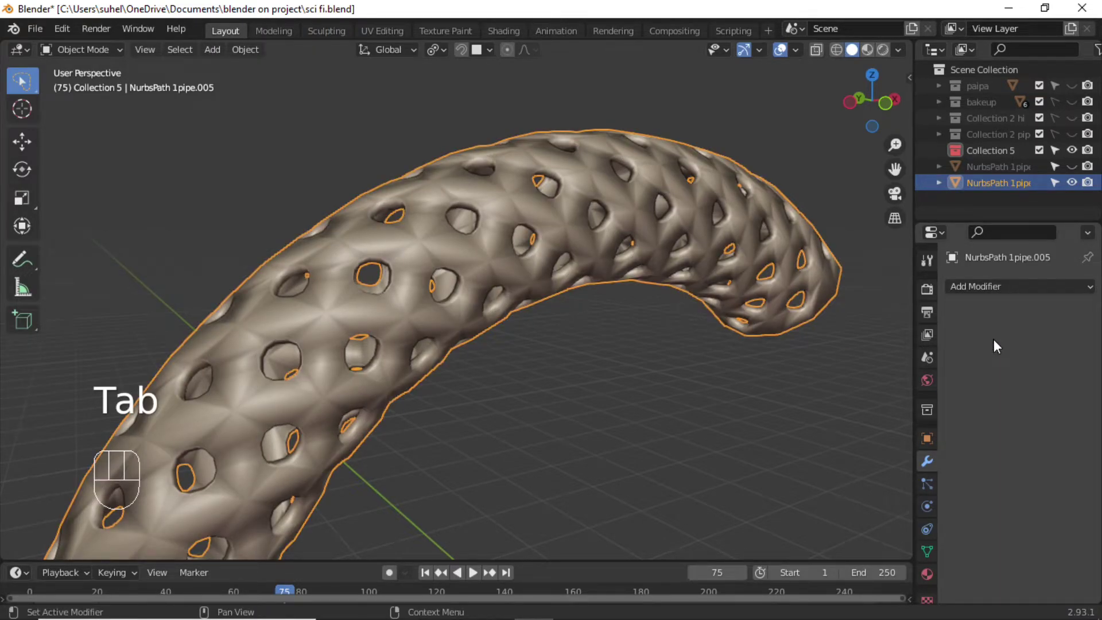
left_click(1028, 285)
left_click(780, 349)
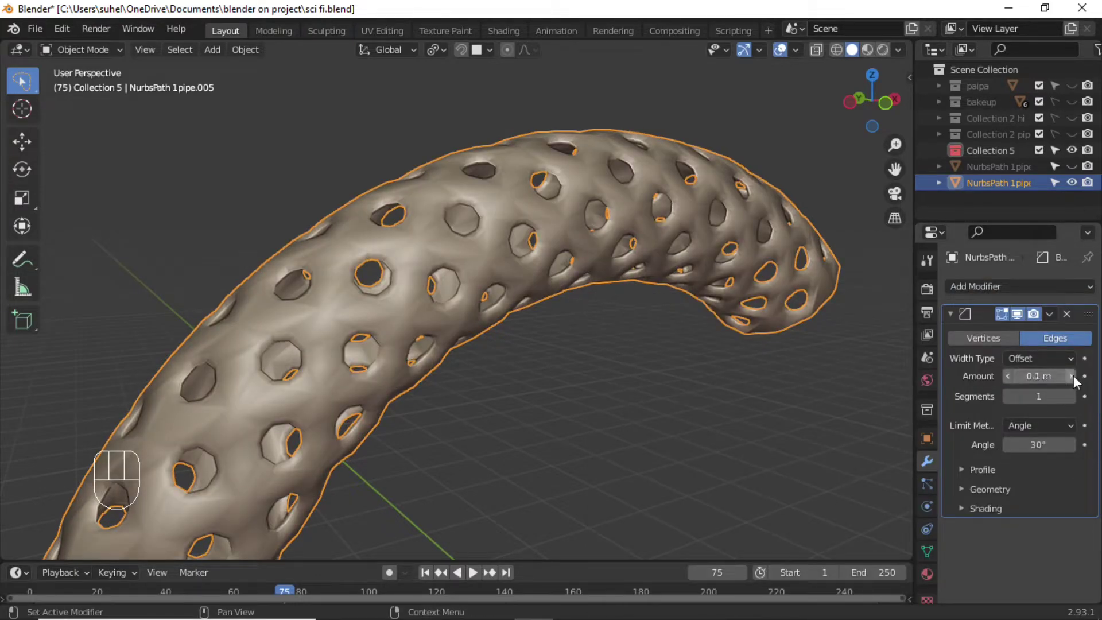
Set the Bevel modifier to 3 segments, 0.007 m amount and a 38° angle limit.
left_click(1071, 396)
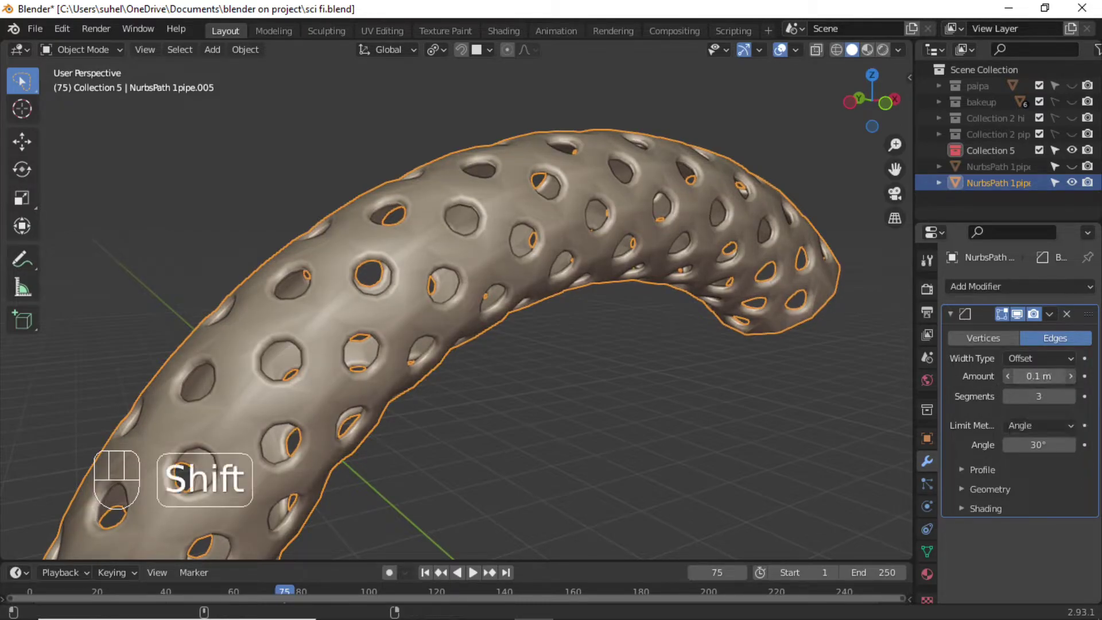
left_click_drag(1045, 376, 1002, 377, "shift")
left_click(1050, 376)
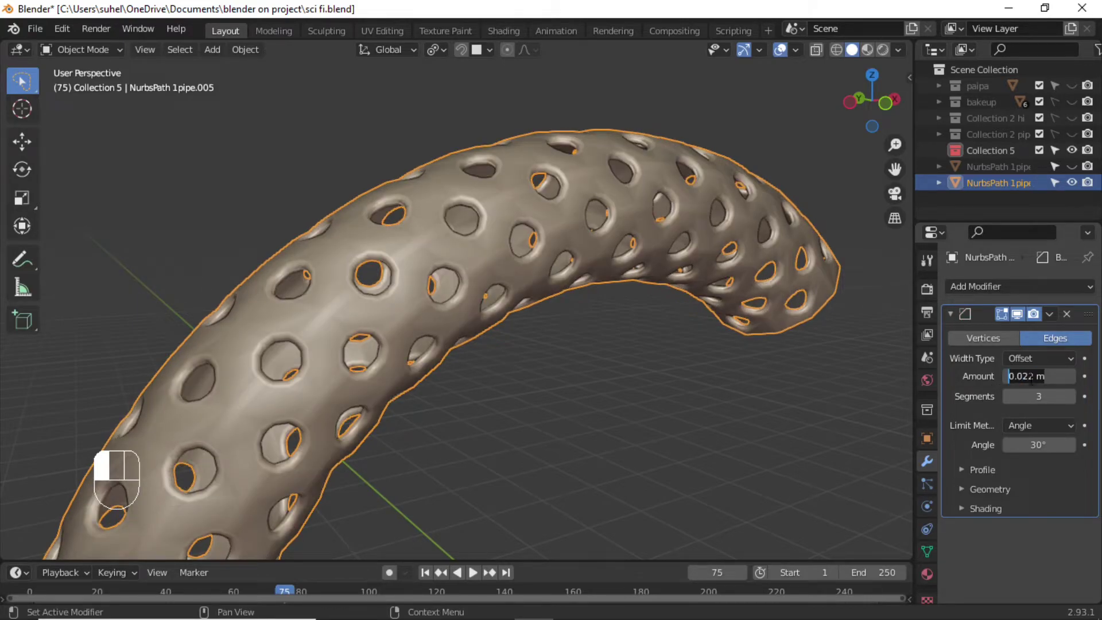
key("BackSpace")
type(".007")
key("Return")
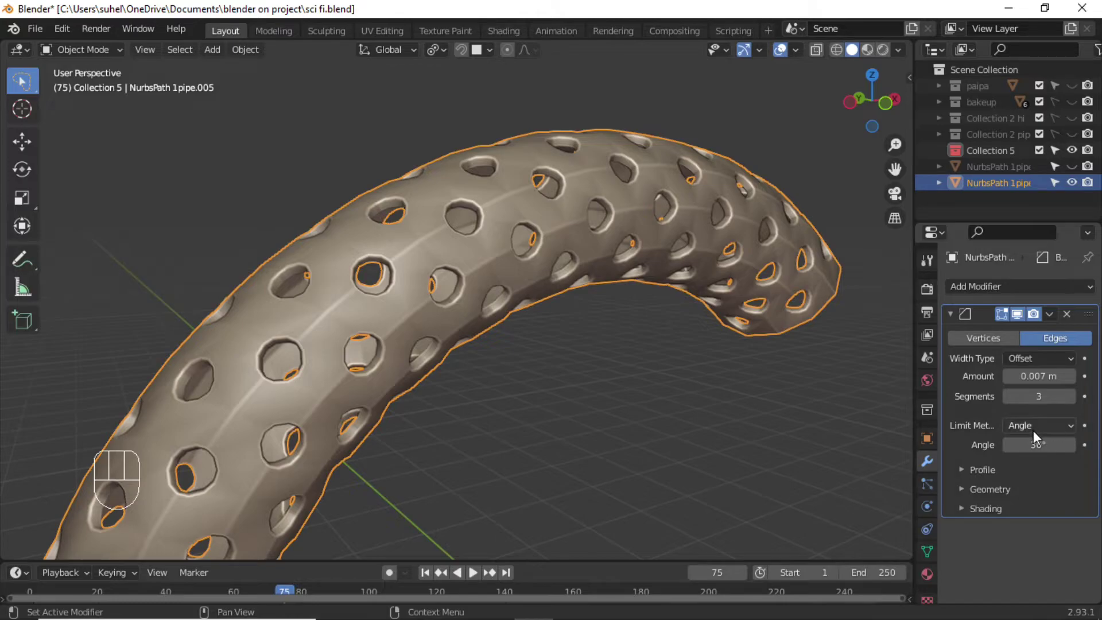
left_click(1071, 445)
left_click(1071, 446)
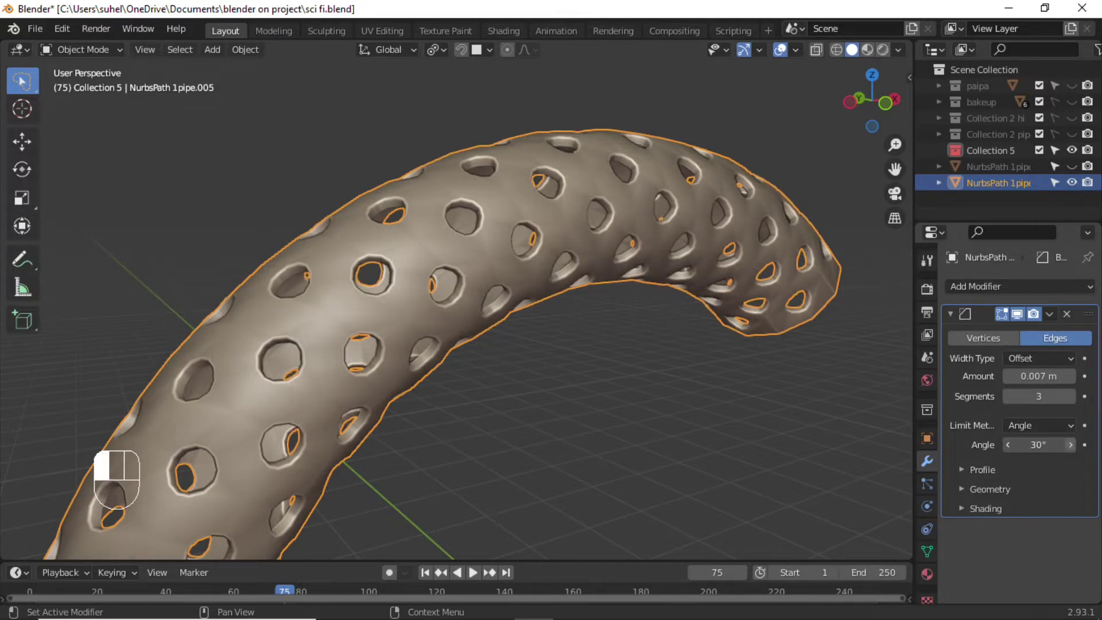
left_click(1072, 446)
left_click_drag(1044, 446, 1069, 447)
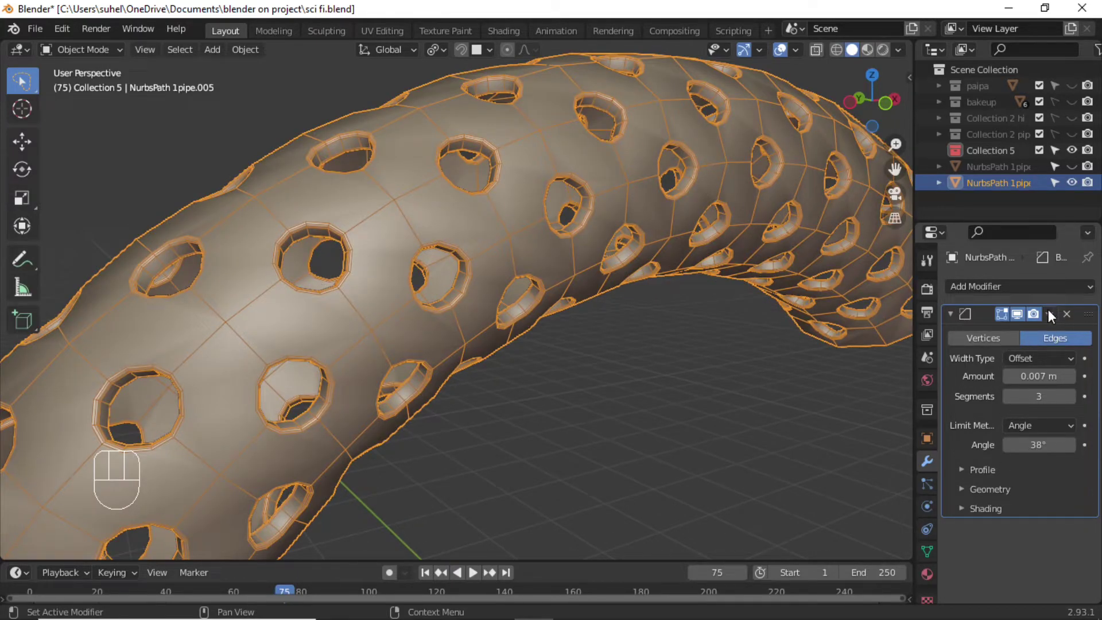
Apply the Bevel, return to Edit Mode in face select, and pick one pipe face.
left_click(1049, 318)
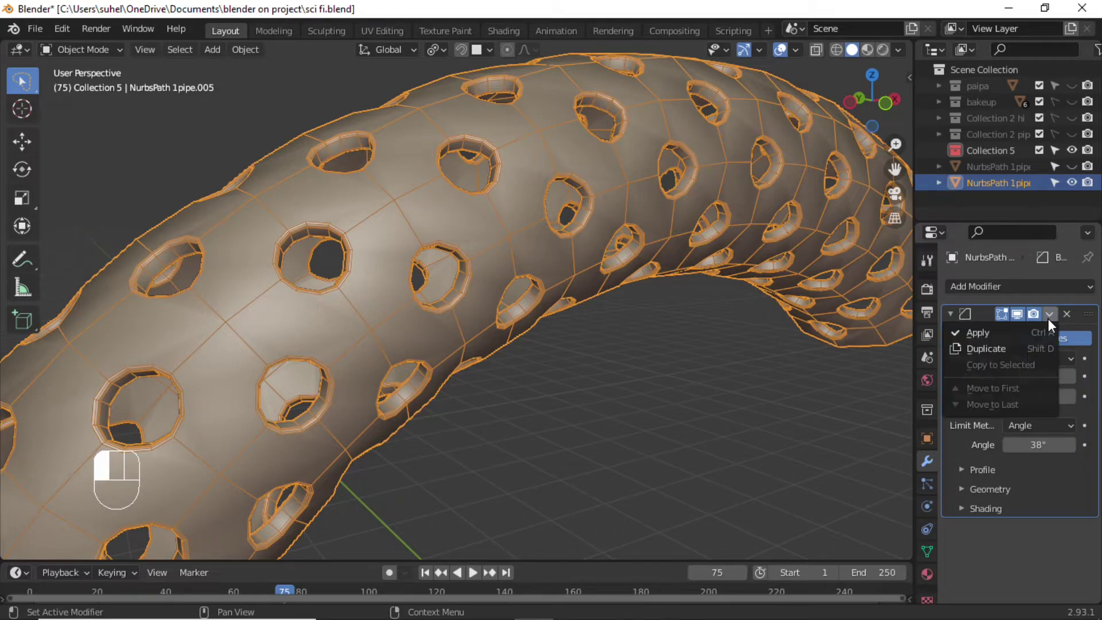
left_click(980, 335)
key("Tab")
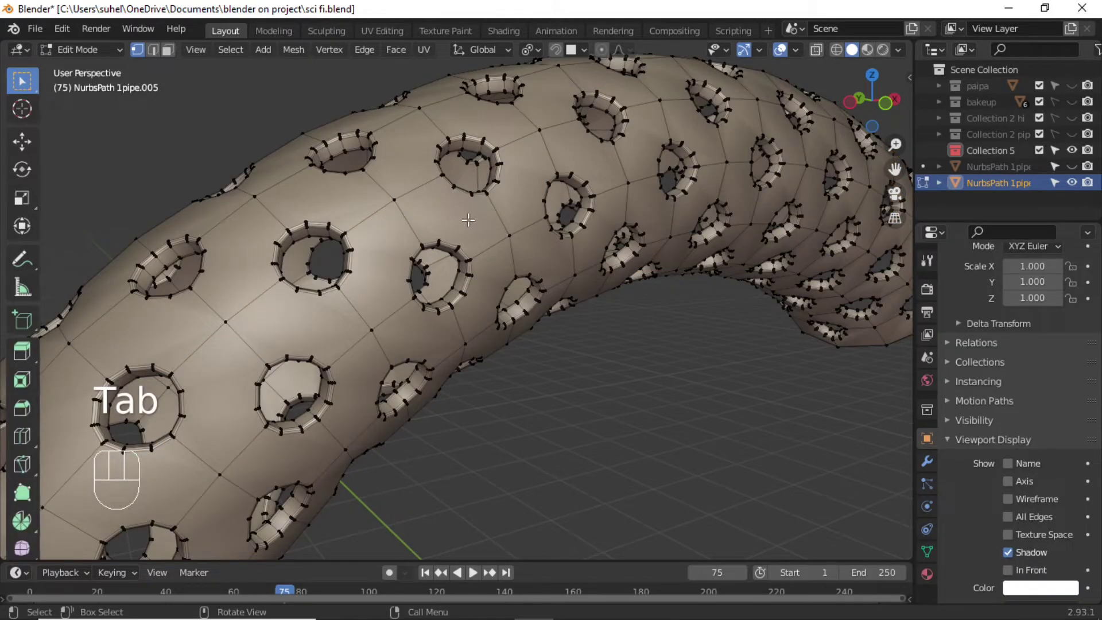
left_click(167, 50)
left_click(387, 166)
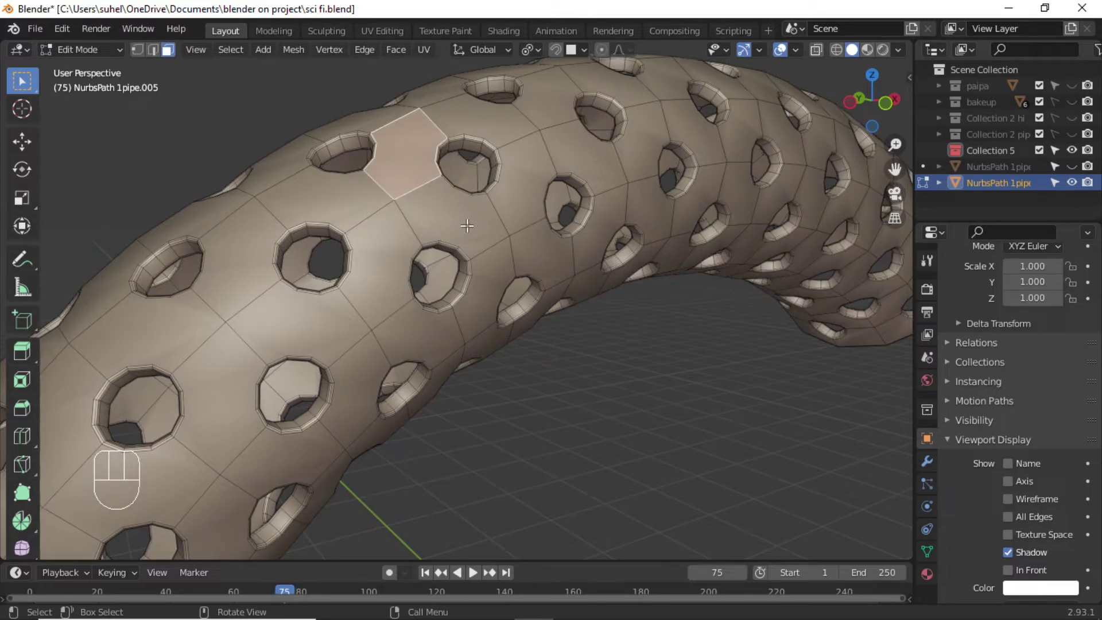
Select the hole rim faces by side count, drop the stray face, then invert the selection.
left_click(226, 51)
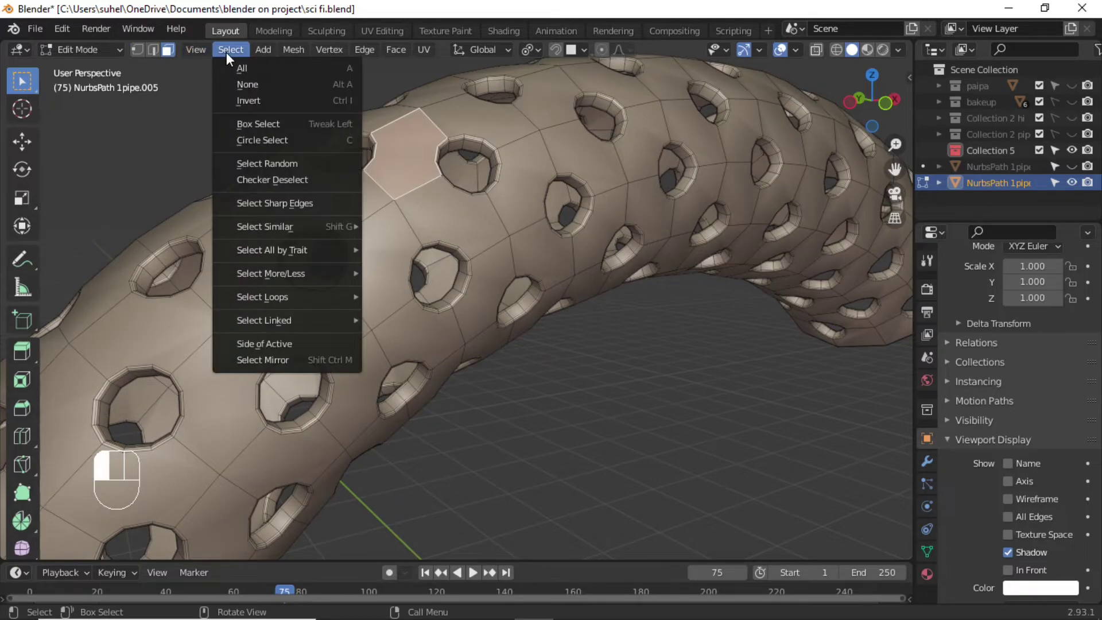
mouse_move(322, 252)
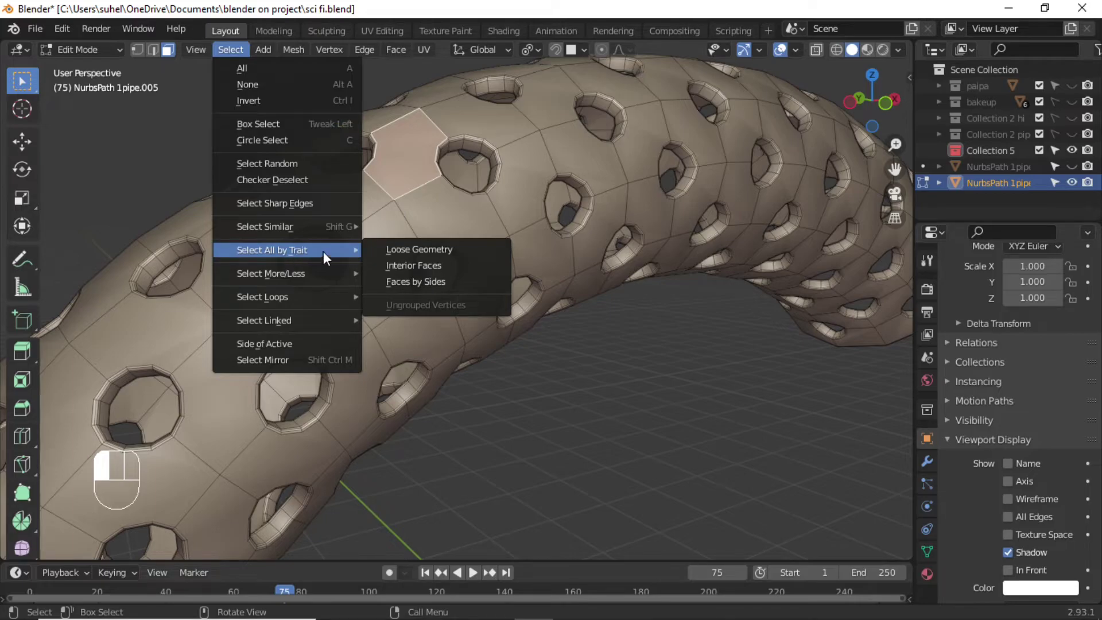
left_click(440, 280)
left_click(395, 154, "shift")
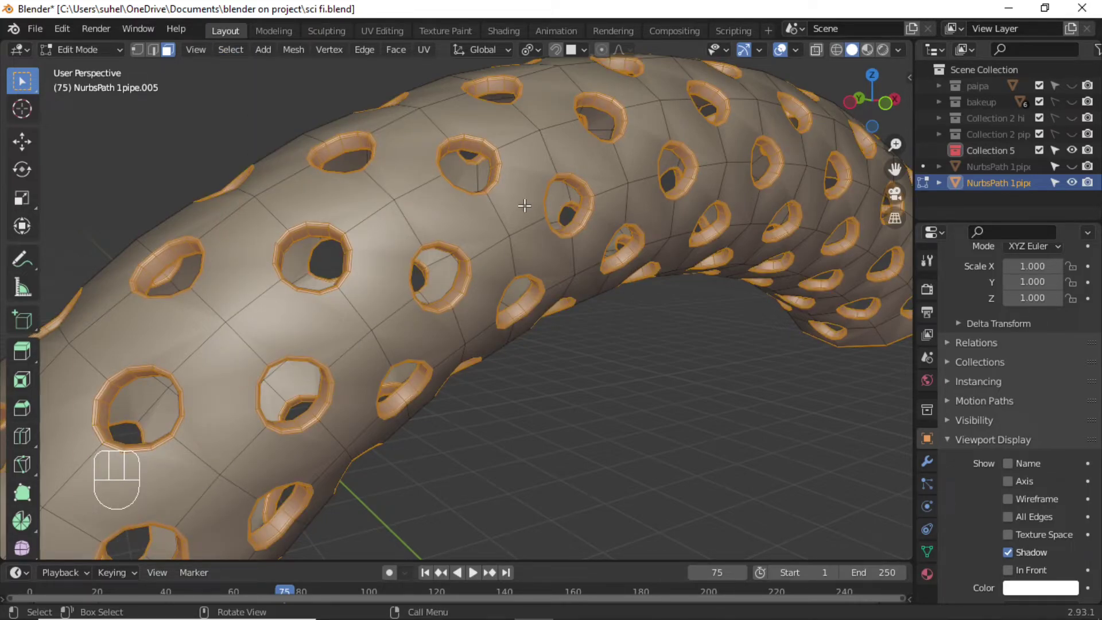
key("ctrl")
key("ctrl+i")
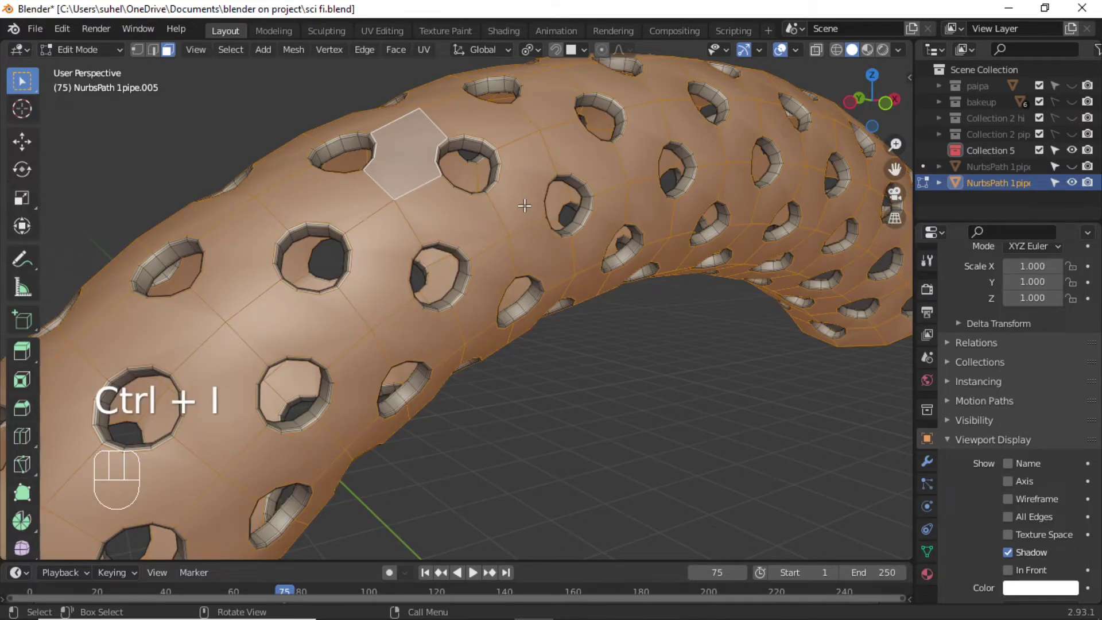
Add vertex group 'Group', assign the selected faces, and verify it with Select and Deselect.
left_click(928, 552)
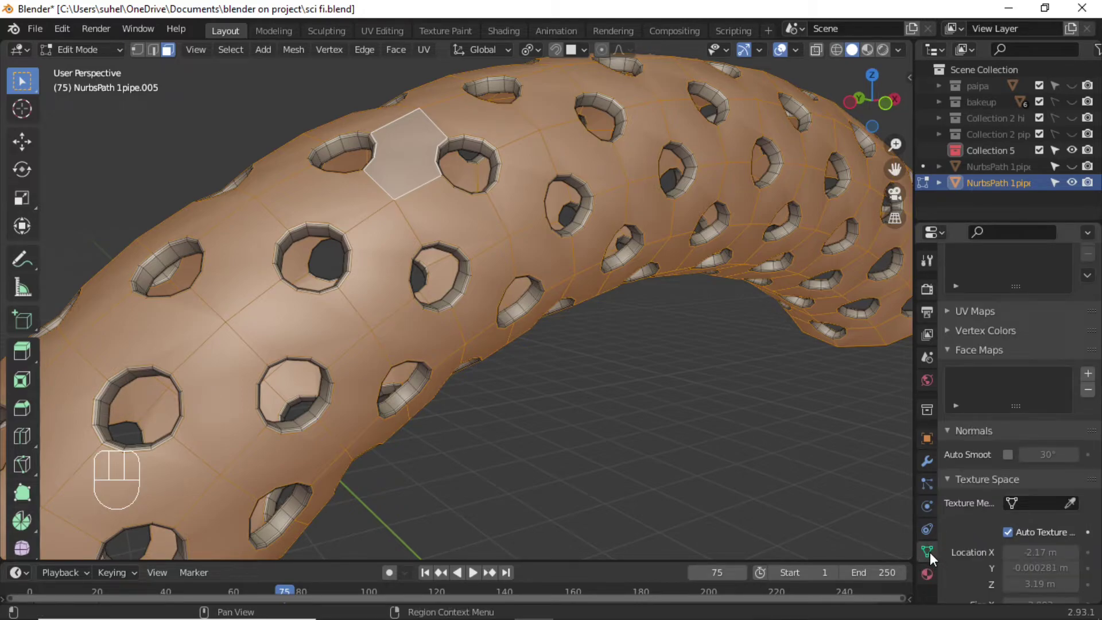
scroll(1057, 326, "up", 7)
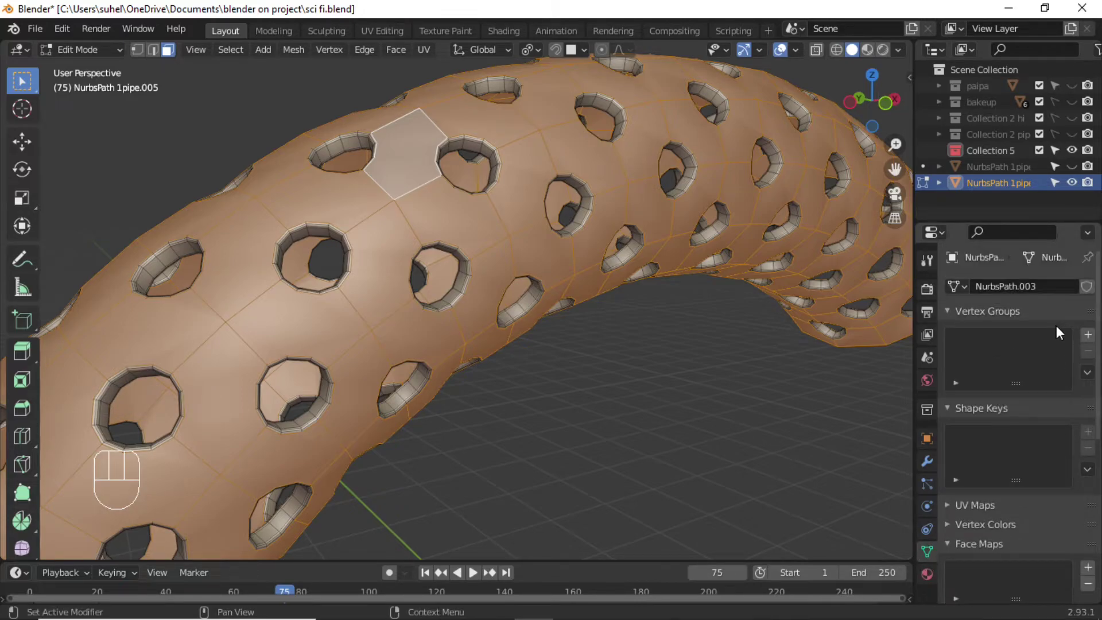
left_click(1088, 335)
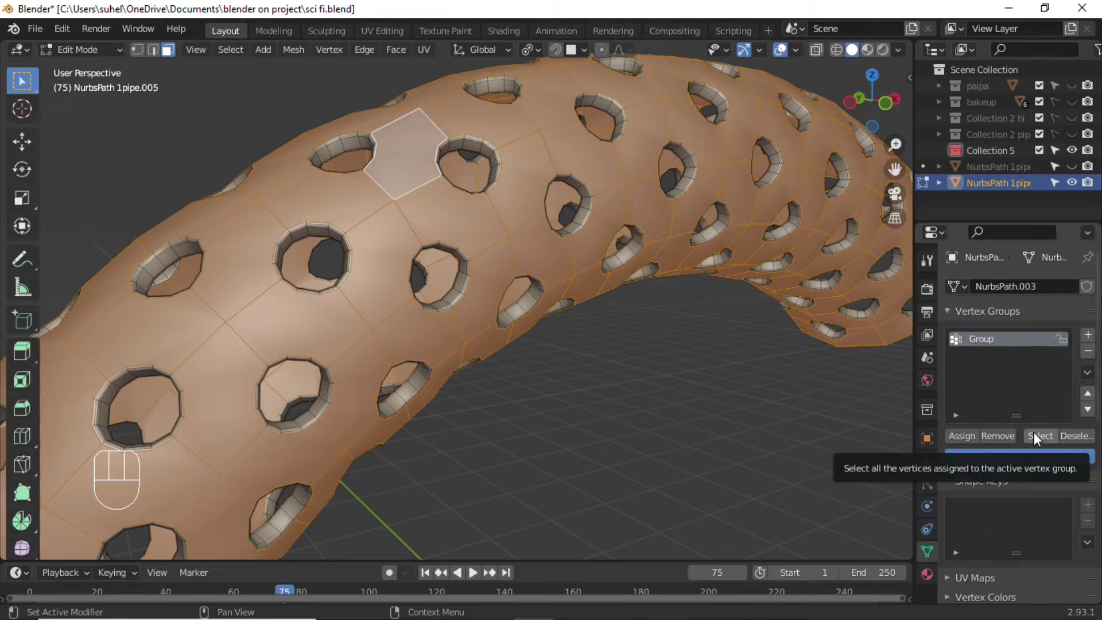
left_click(965, 439)
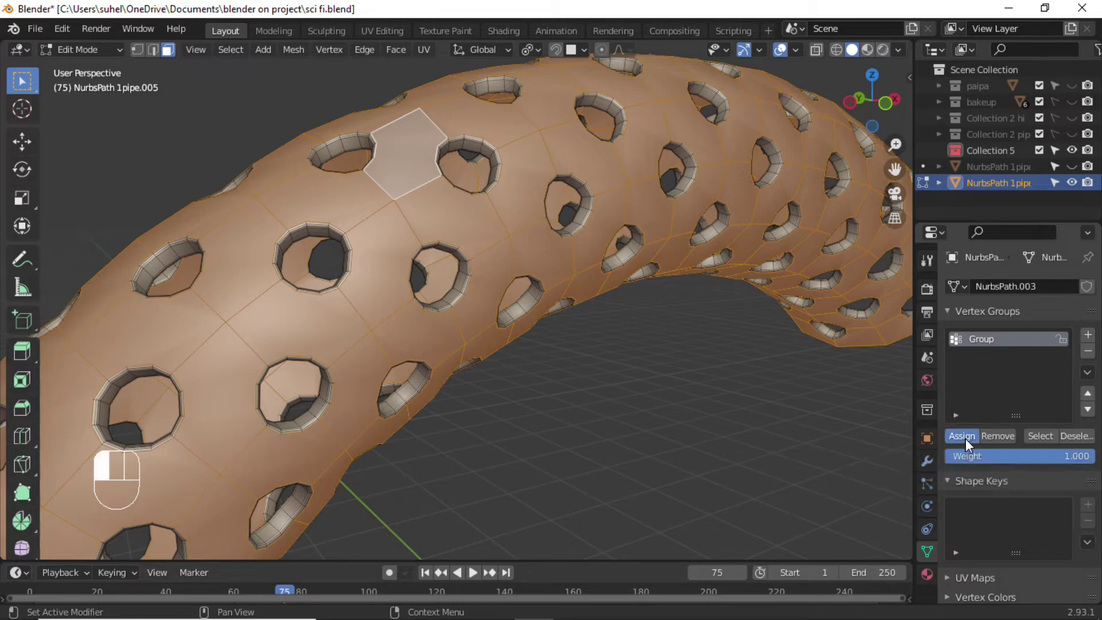
left_click(1048, 436)
left_click(1079, 438)
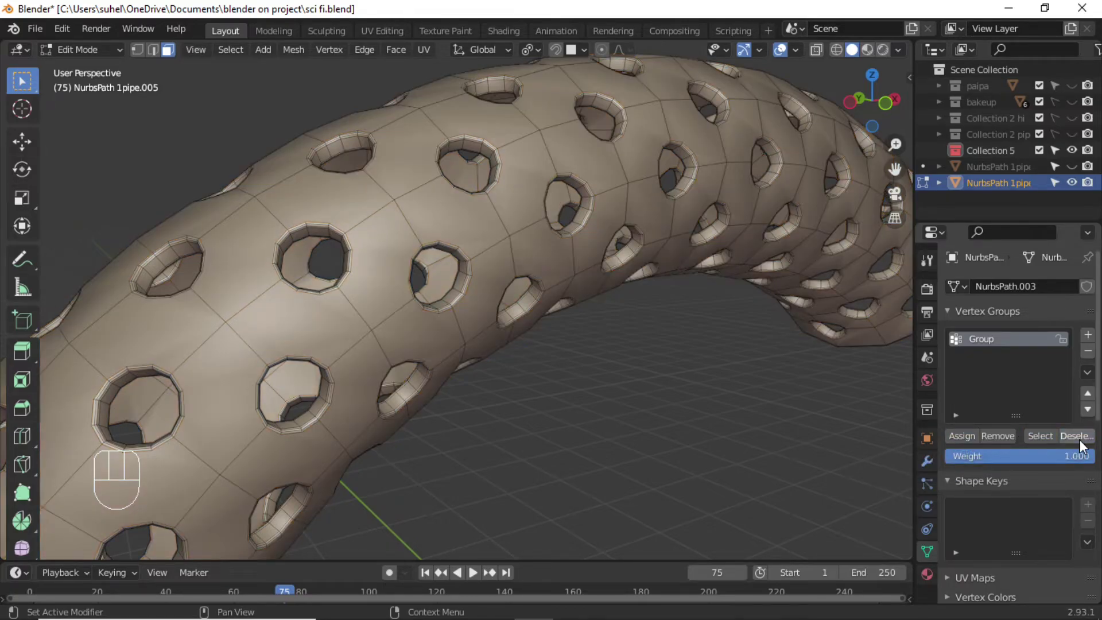
left_click(1040, 435)
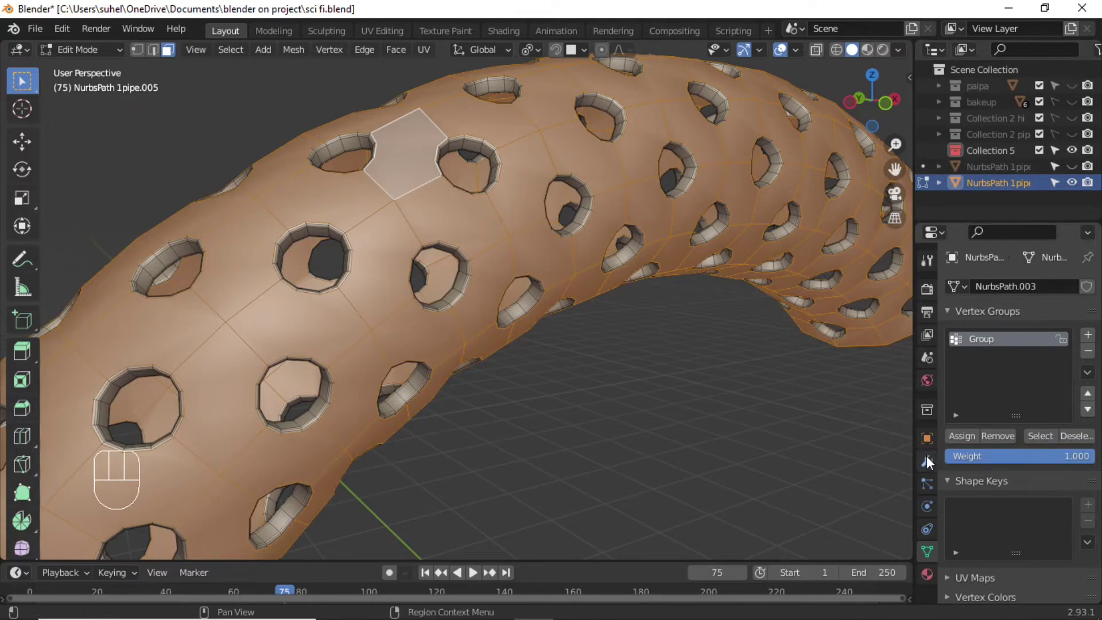
left_click(927, 459)
Add a Data Transfer modifier to the pipe.
left_click(1079, 287)
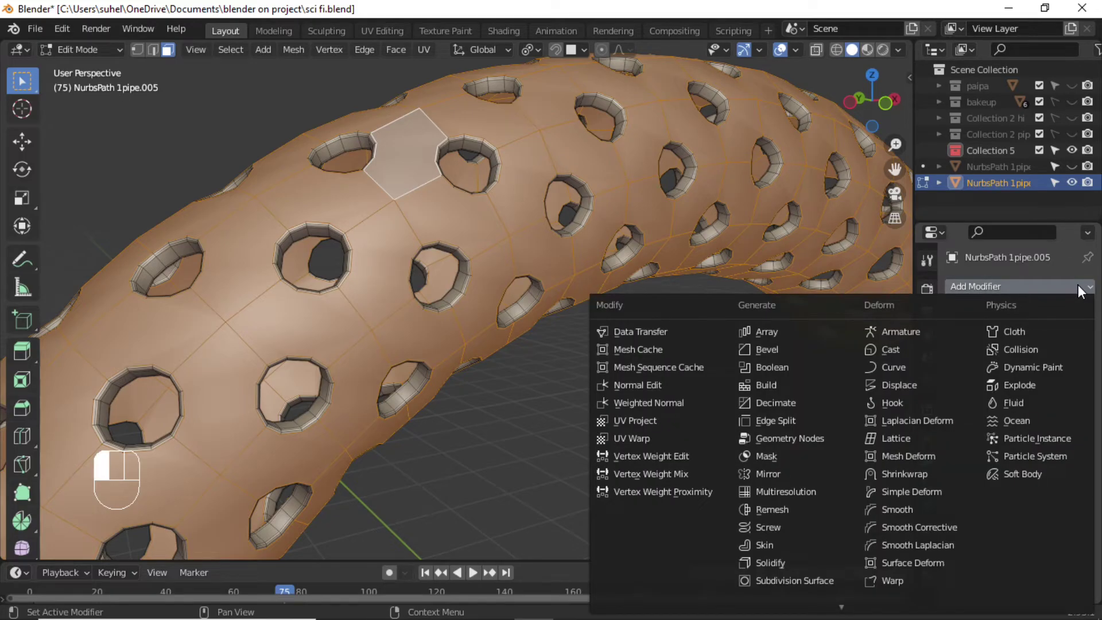
left_click(659, 331)
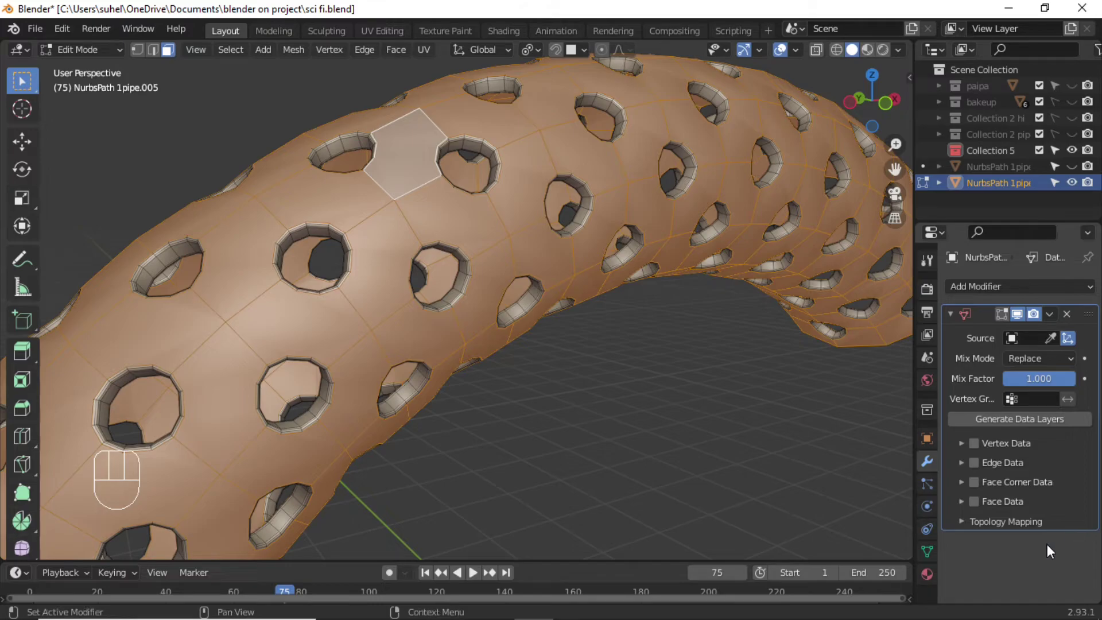
left_click(1012, 338)
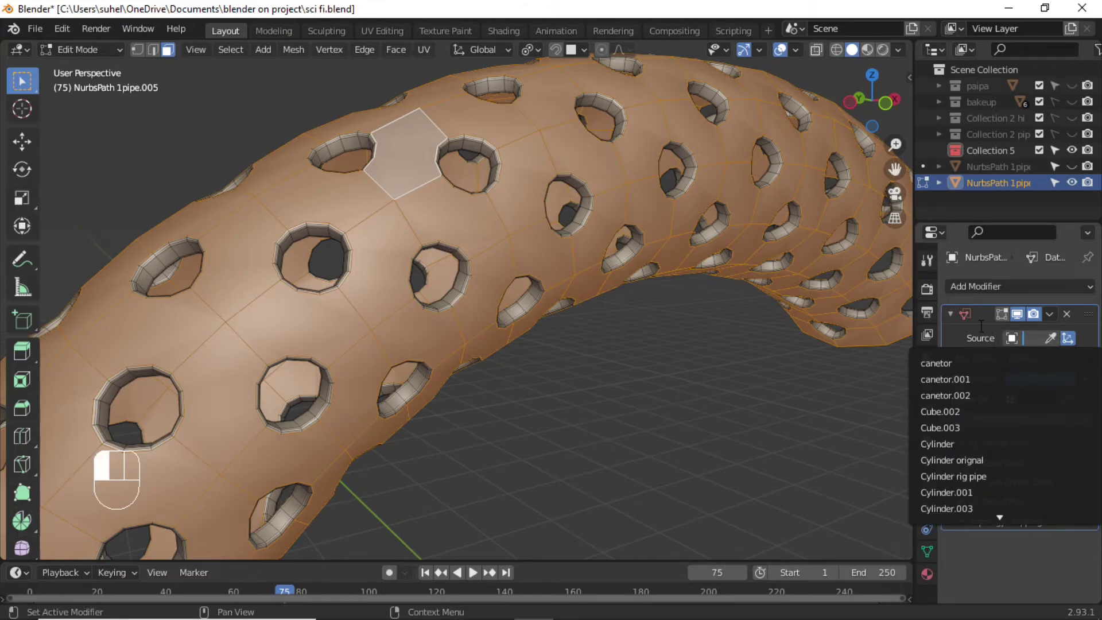
left_click(992, 339)
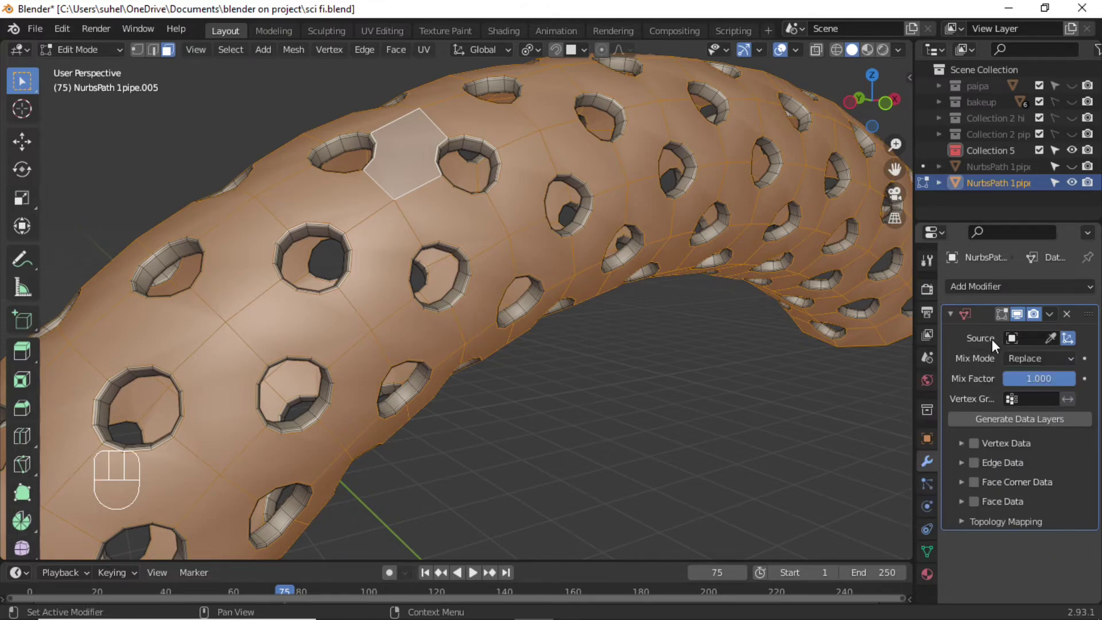
Rename the other pipe object to 'source' in the Outliner.
double_click(1008, 167)
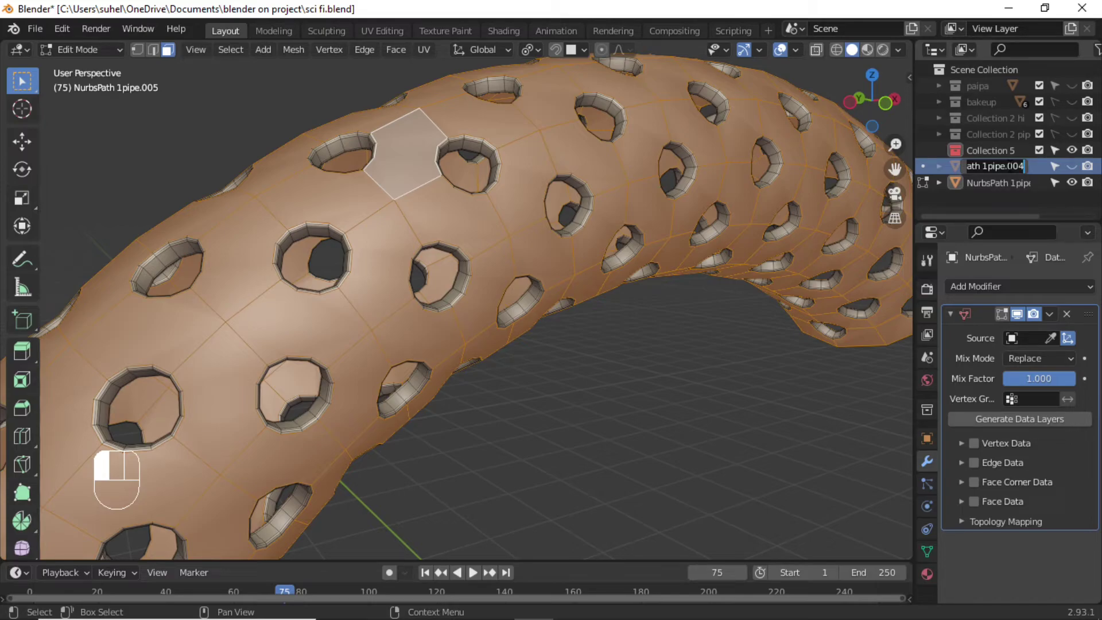
type("source")
key("Return")
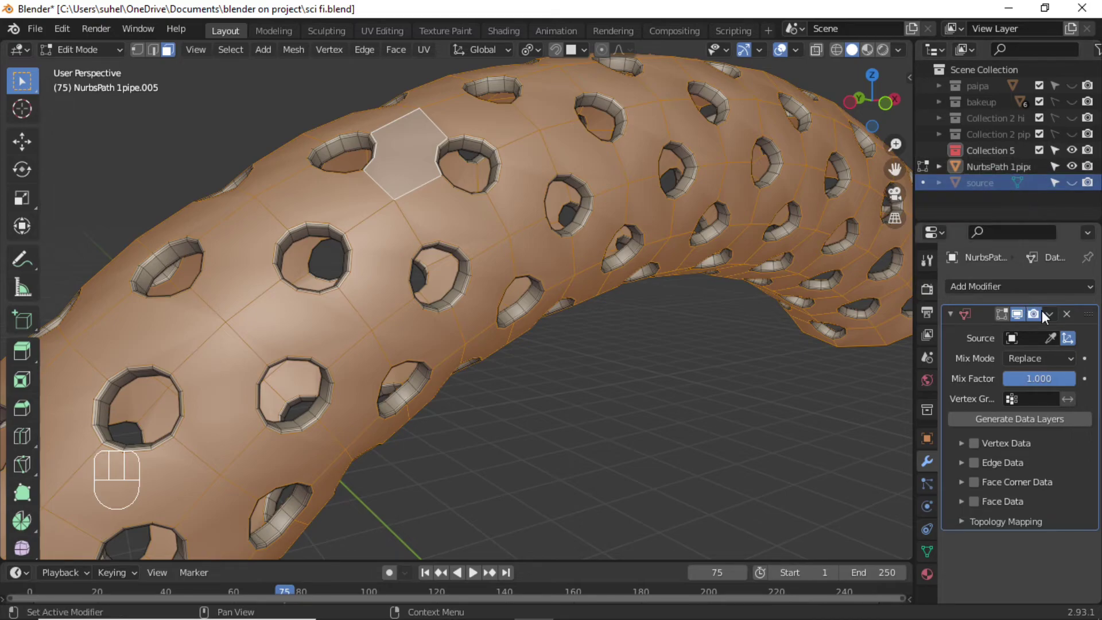
left_click(1049, 339)
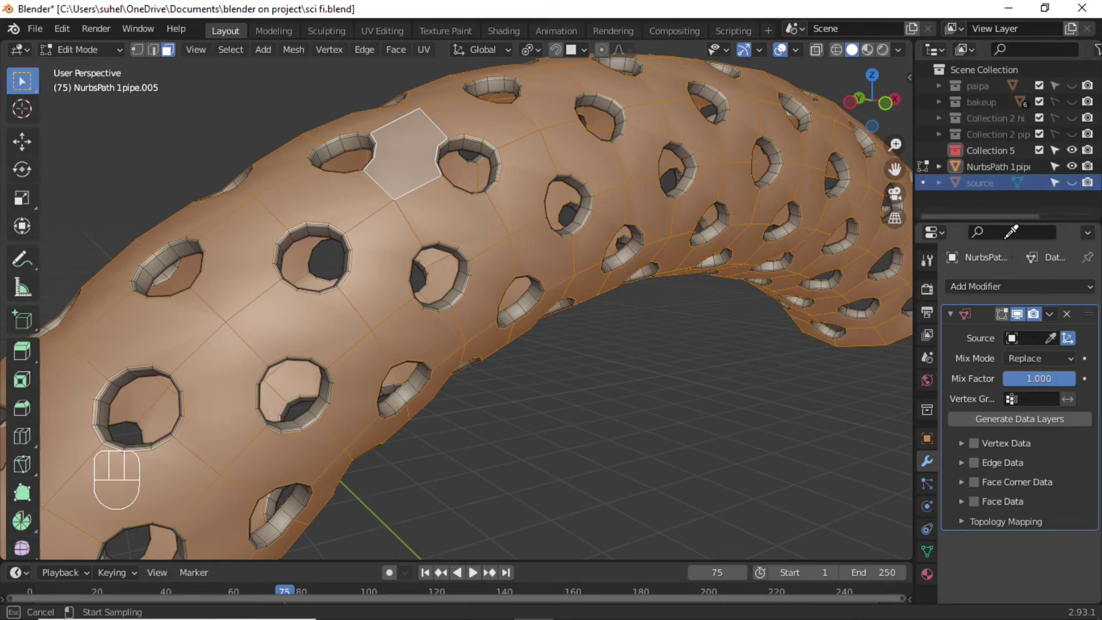
Set 'source' as the transfer source object and limit it to the Group vertex group.
left_click(987, 186)
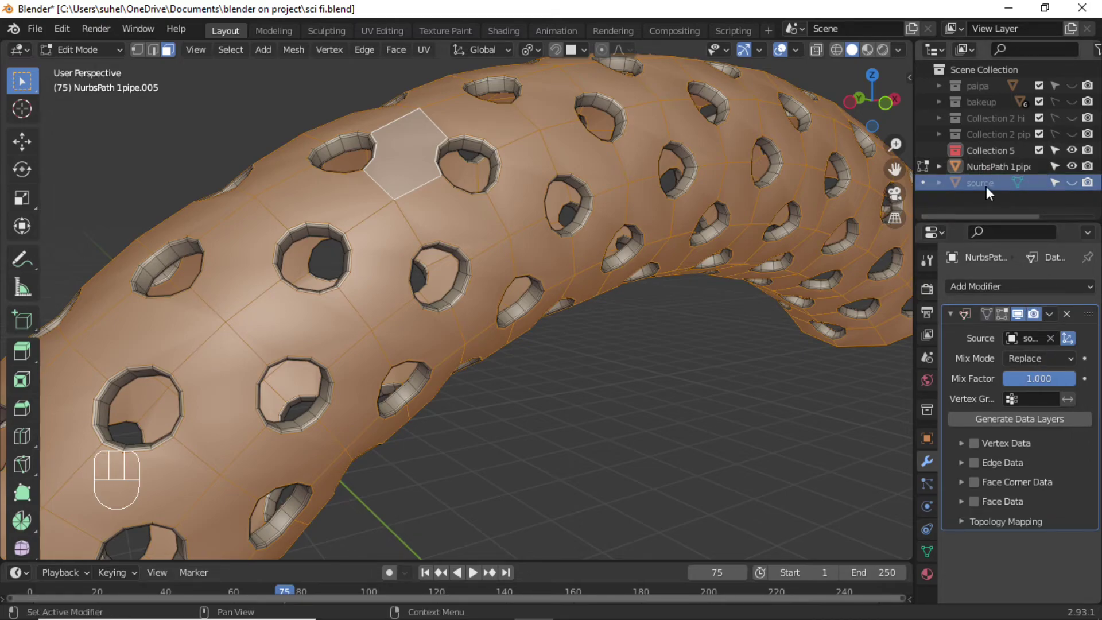
left_click(1017, 402)
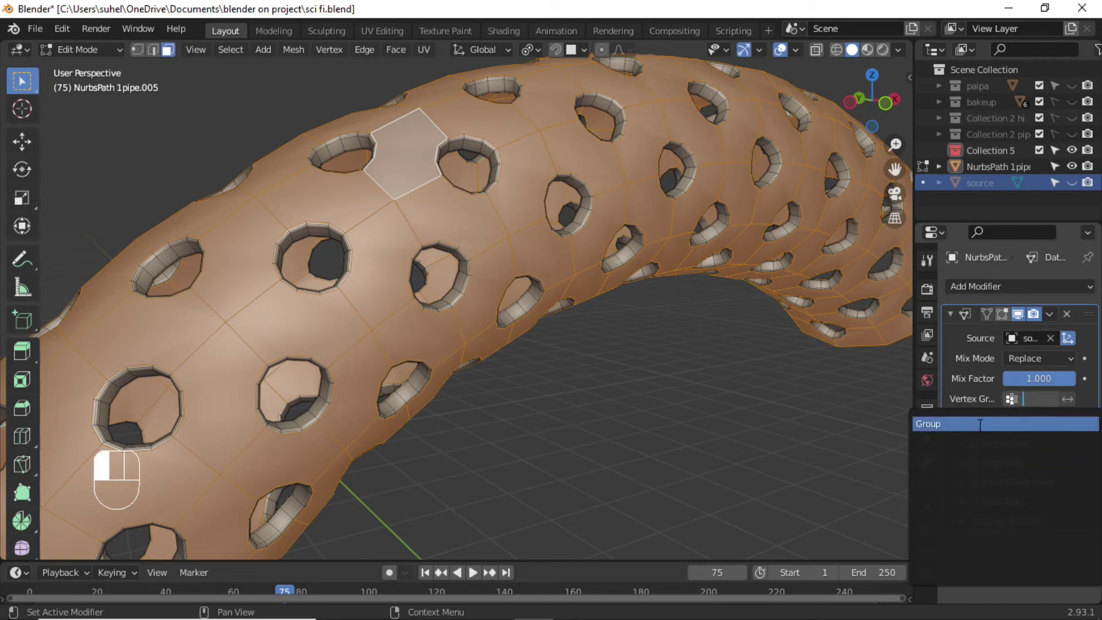
left_click(980, 425)
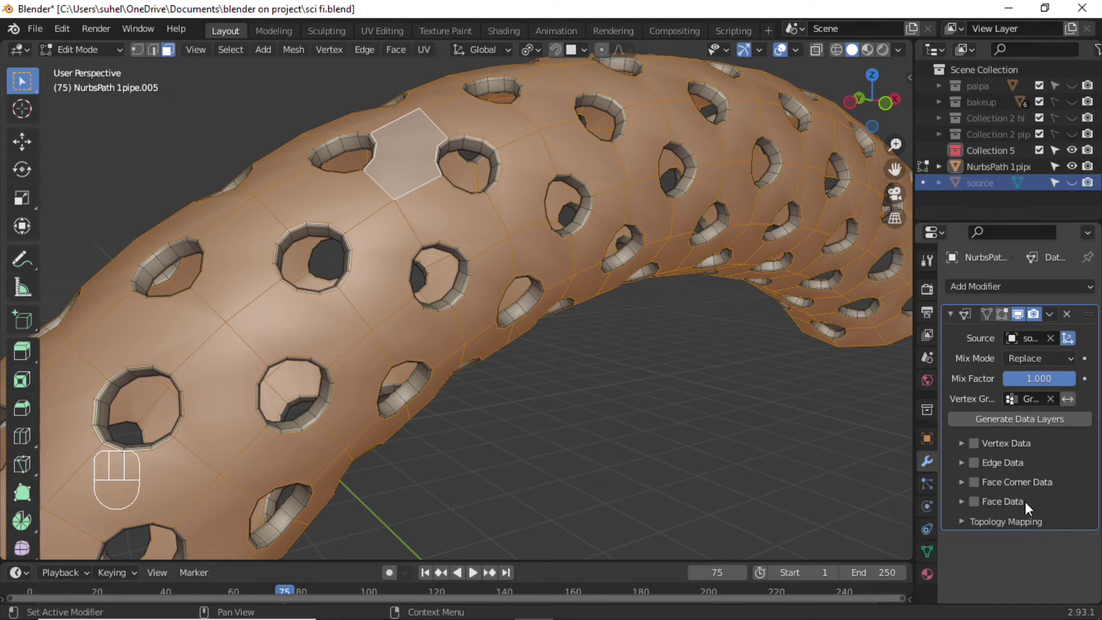
Transfer Face Corner custom normals using Projected Face Interpolated mapping, then exit Edit Mode.
left_click(975, 482)
left_click(962, 481)
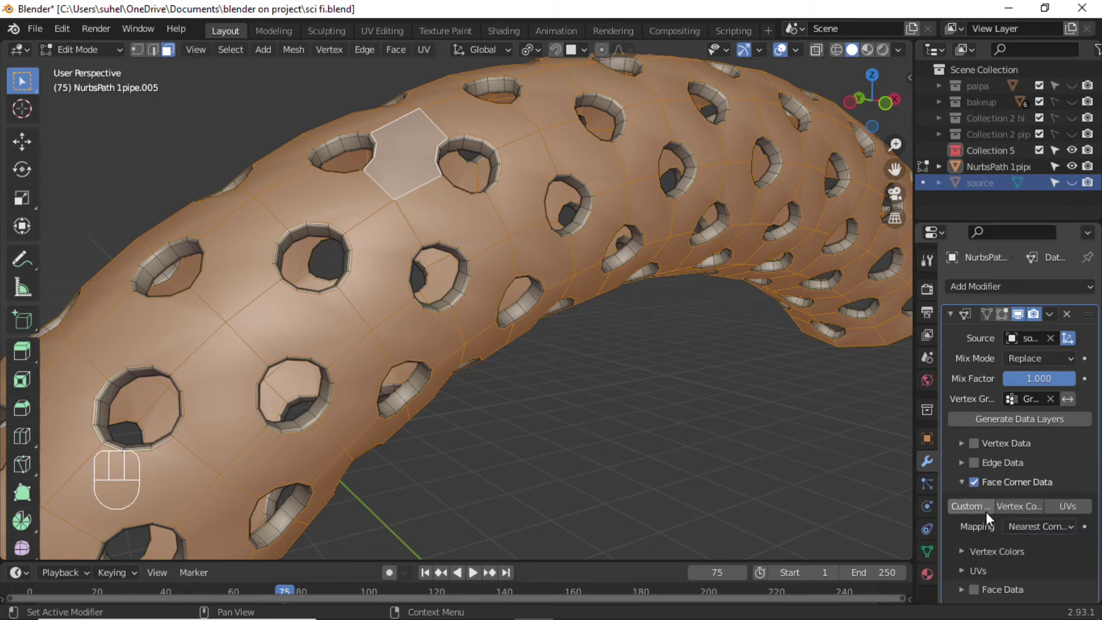
left_click(1059, 528)
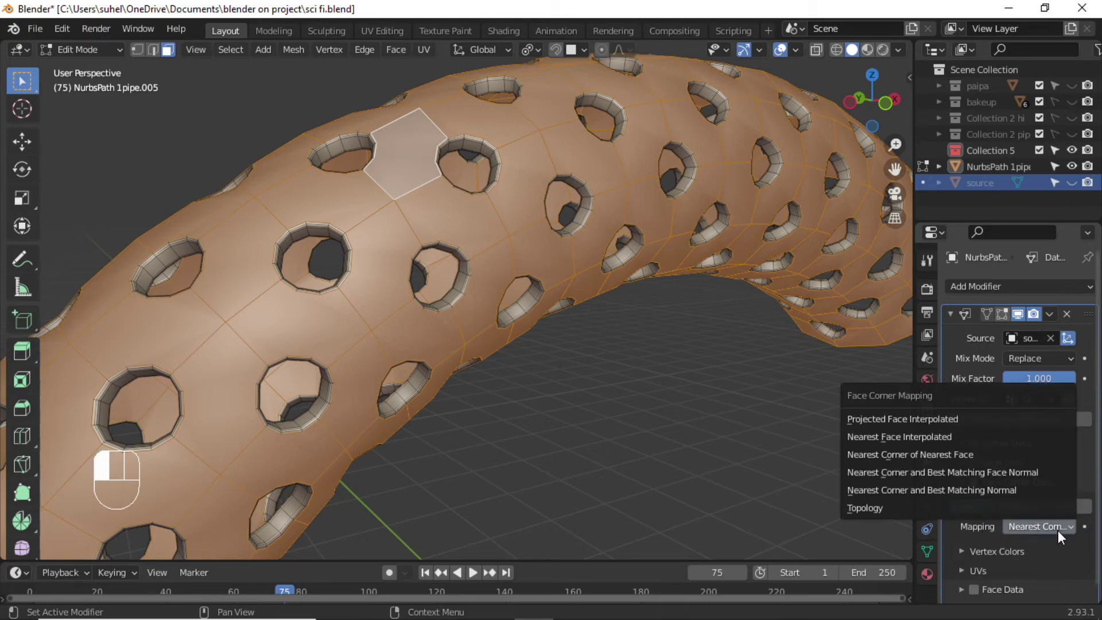
left_click(965, 421)
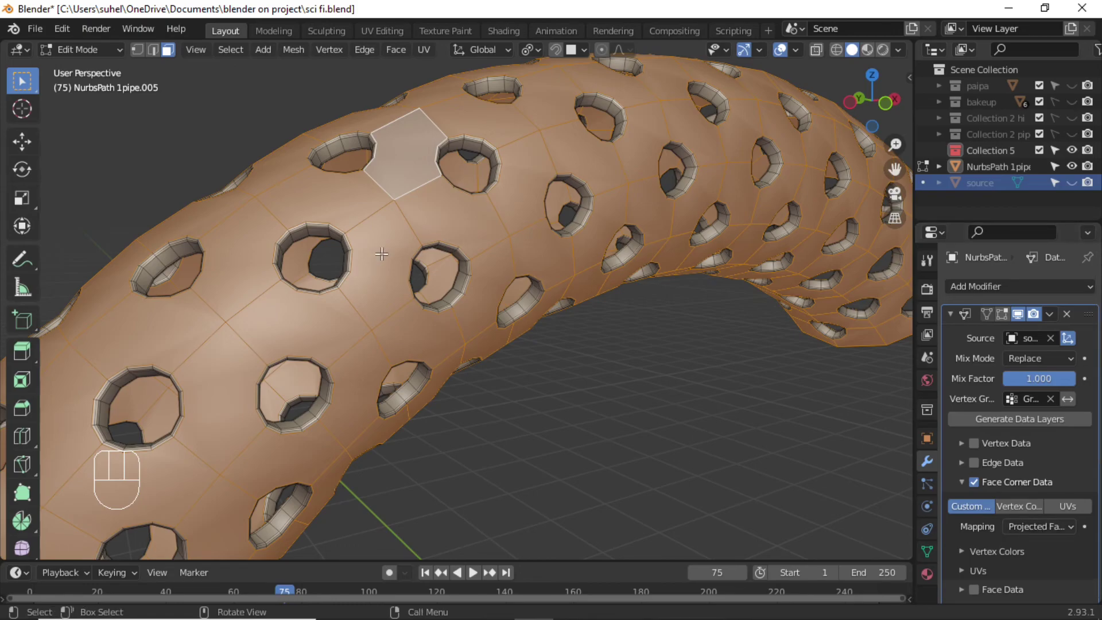
key("Tab")
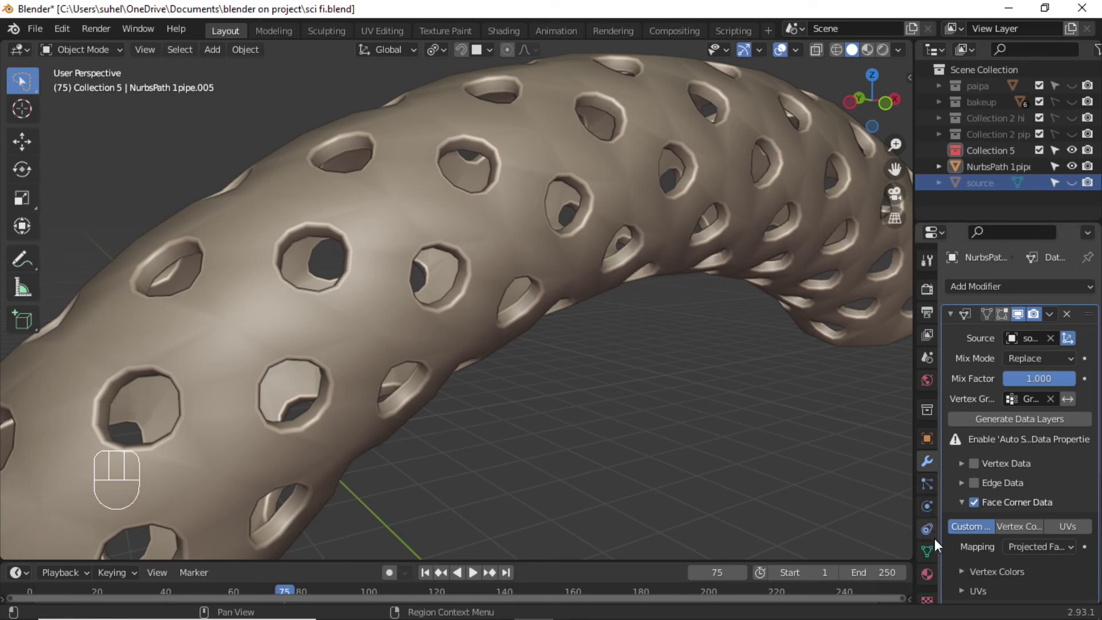
Show the pipe's Object Data Properties with its Group vertex group.
left_click(931, 553)
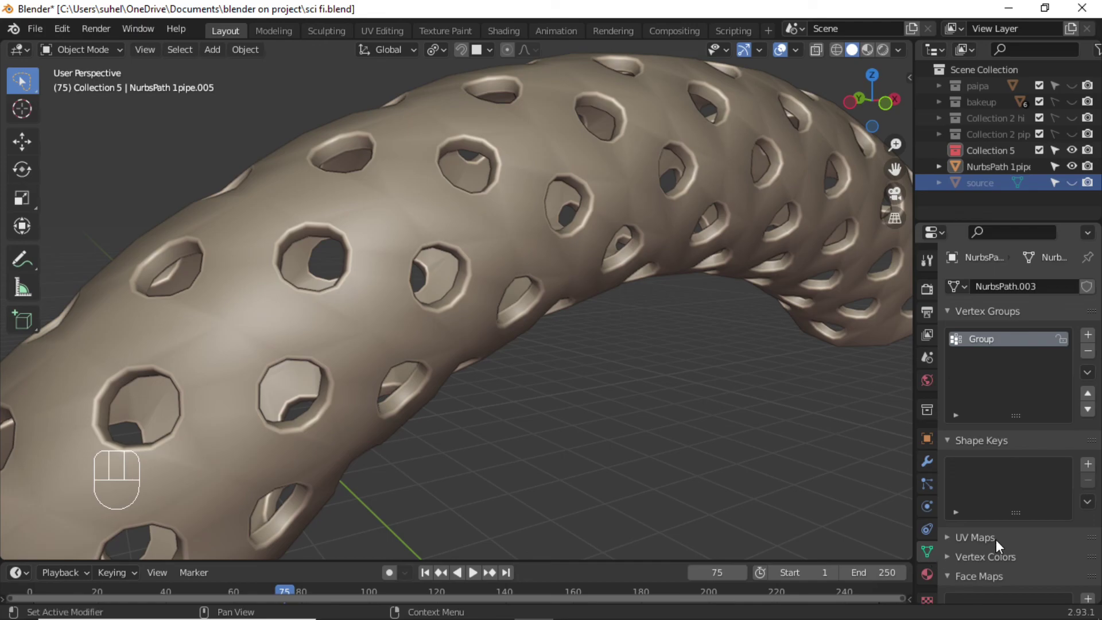